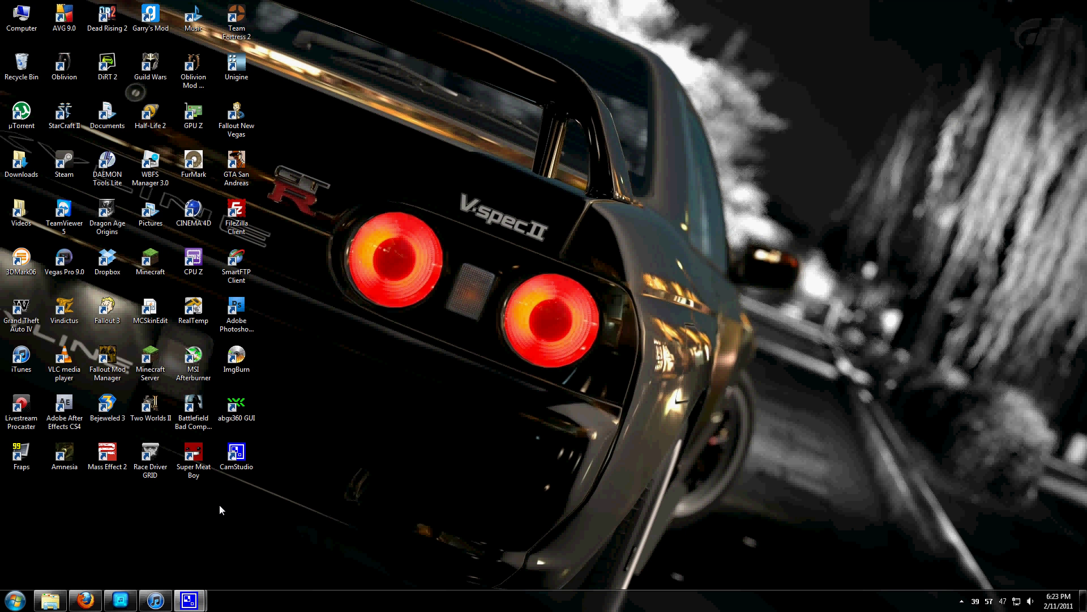
Switch to Firefox, request the ModLoader Beta 1.2_02v4 download from Risugami's Mods thread, and cancel saving ModLoader.zip.
{"action": "left_click", "coordinate": [85, 601]}
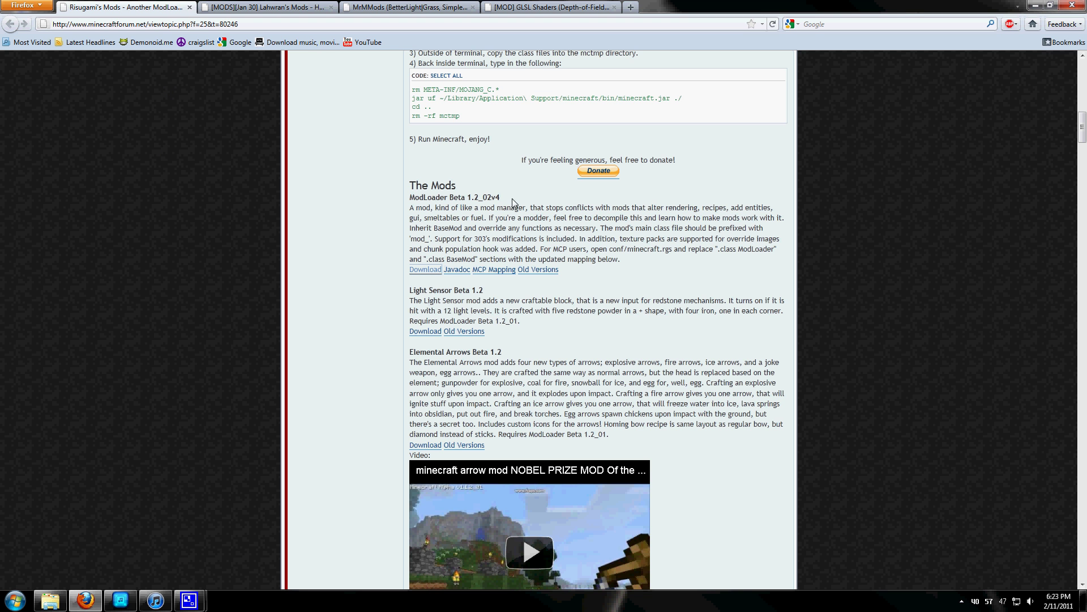
{"action": "left_click_drag", "start_coordinate": [410, 197], "coordinate": [519, 209]}
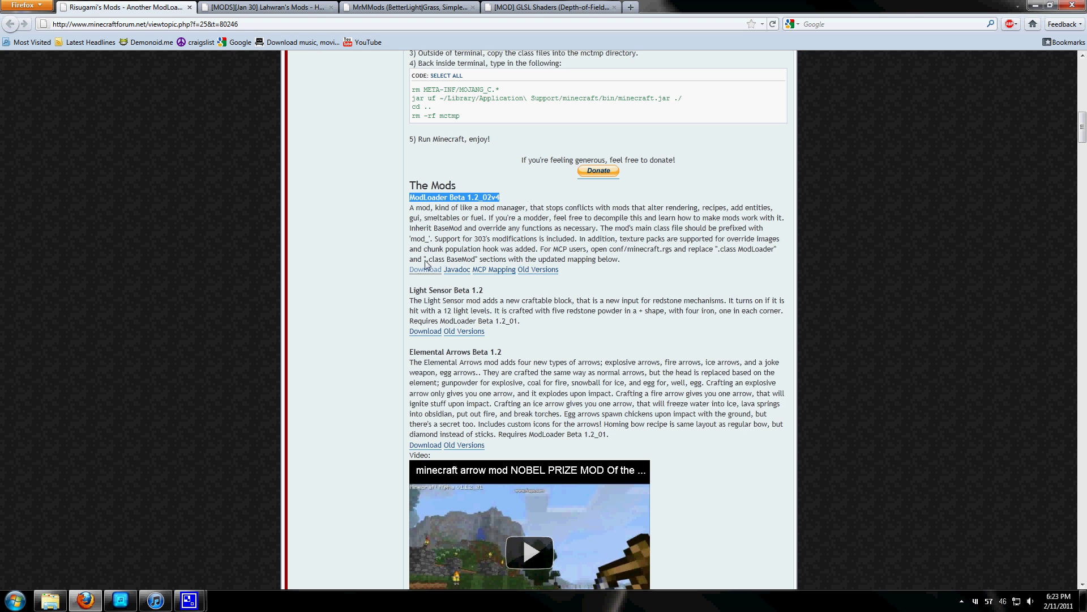
{"action": "left_click", "coordinate": [347, 287]}
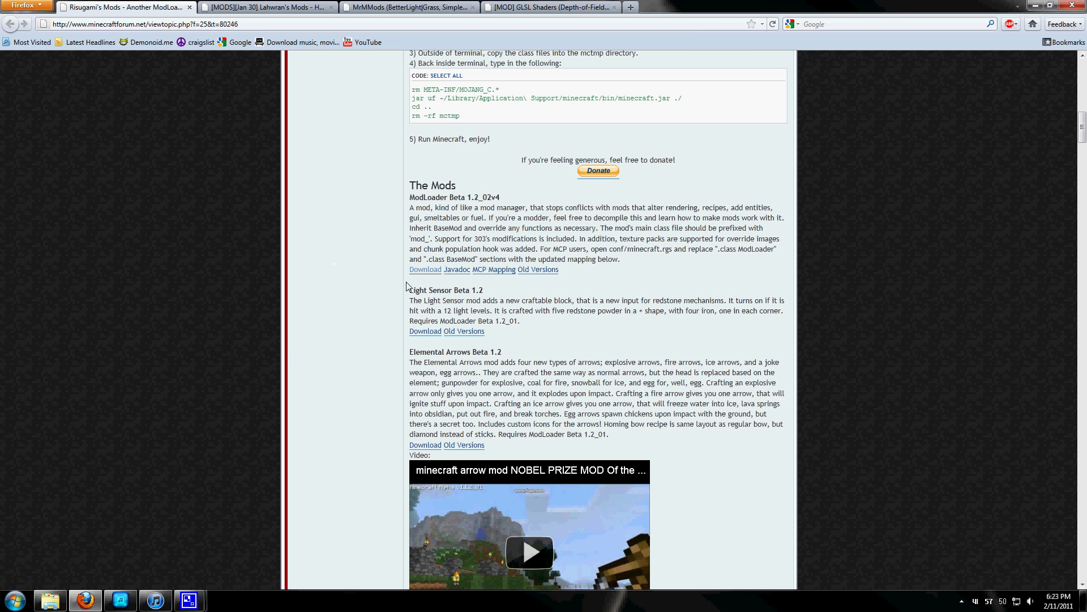
{"action": "left_click", "coordinate": [419, 269]}
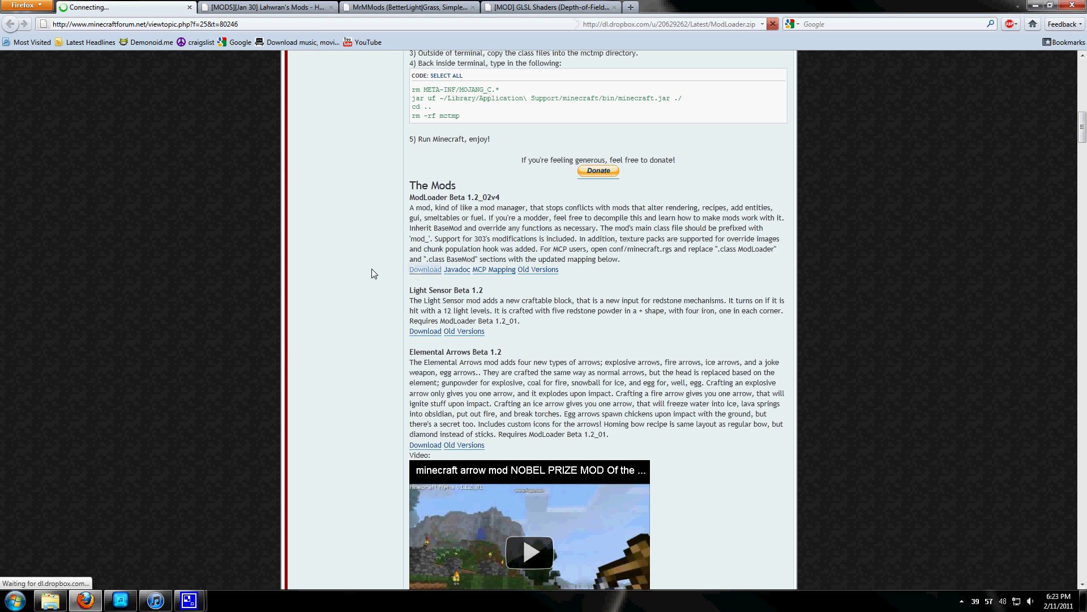
{"action": "left_click", "coordinate": [128, 274]}
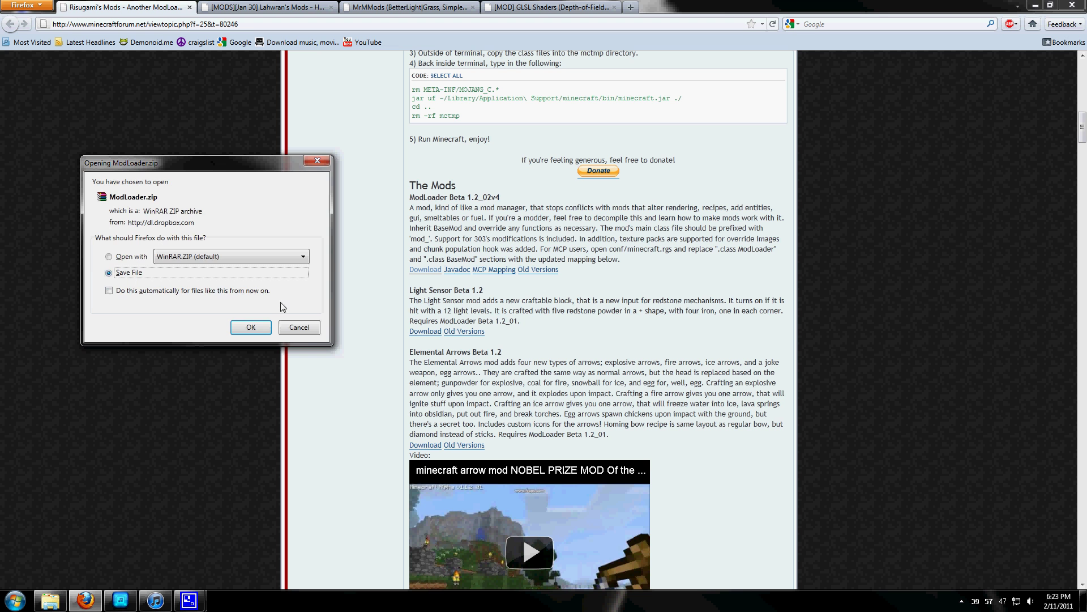
{"action": "left_click", "coordinate": [303, 329]}
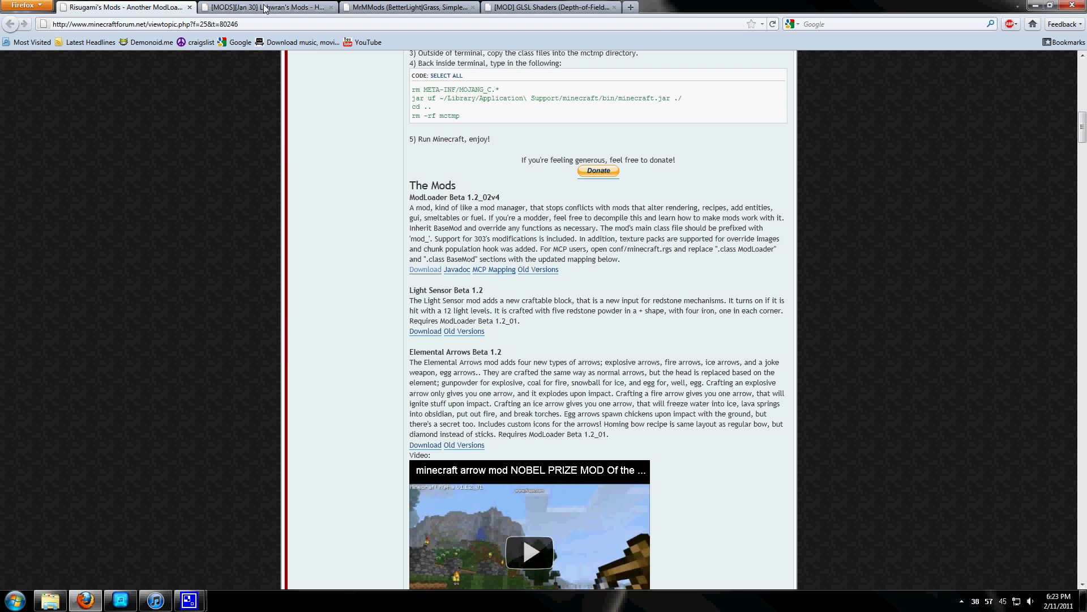
In Windows Explorer's Plugins folder, check the extraction options for ModLoader.zip and the contents of the extracted ModLoader folder, and return to Firefox.
{"action": "left_click", "coordinate": [50, 600]}
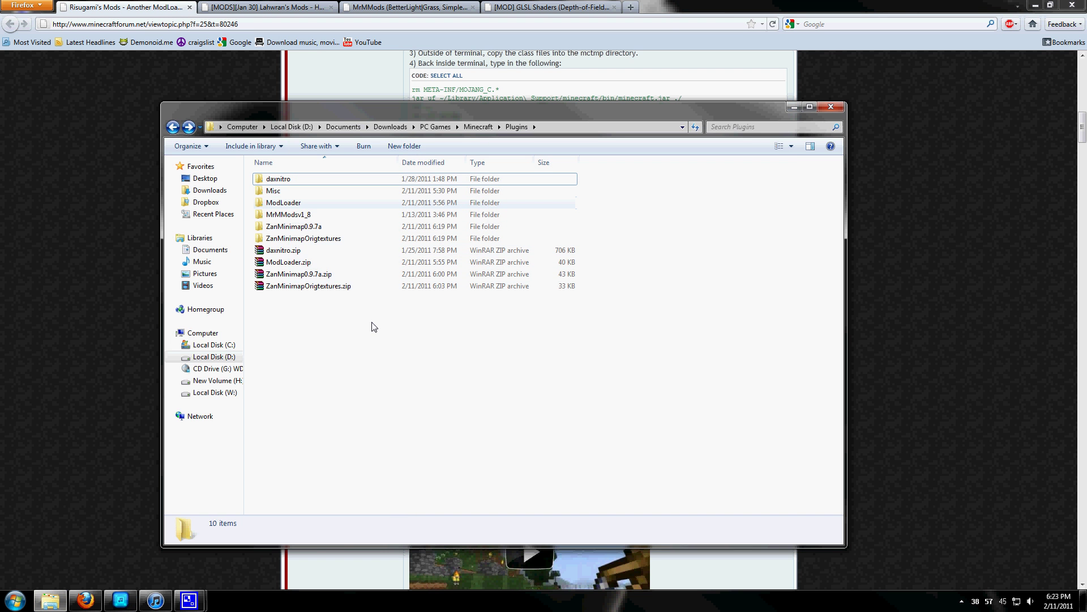
{"action": "left_click", "coordinate": [284, 263]}
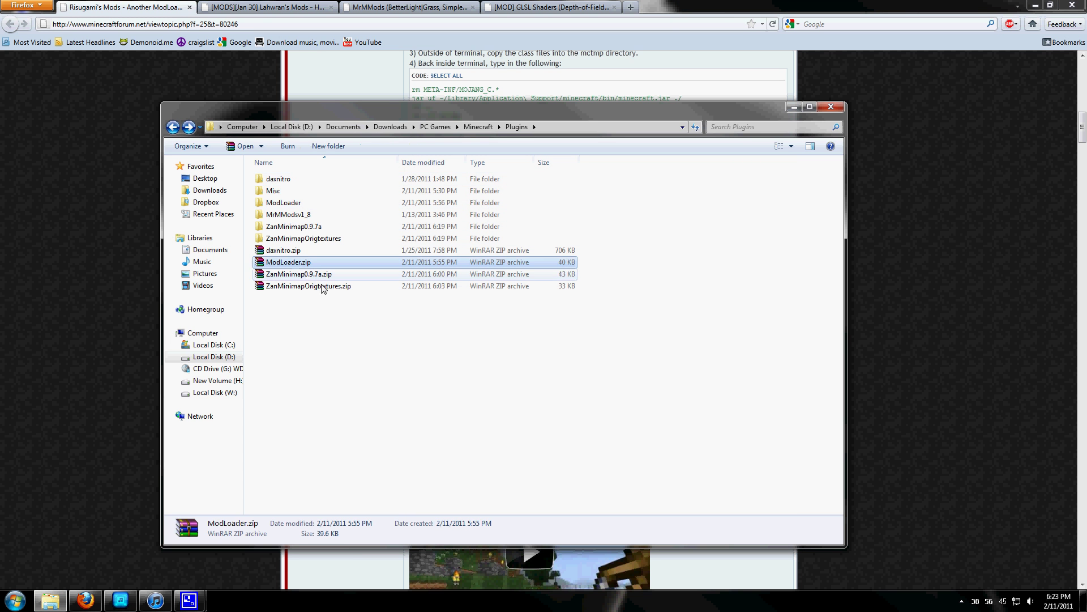
{"action": "right_click", "coordinate": [282, 266]}
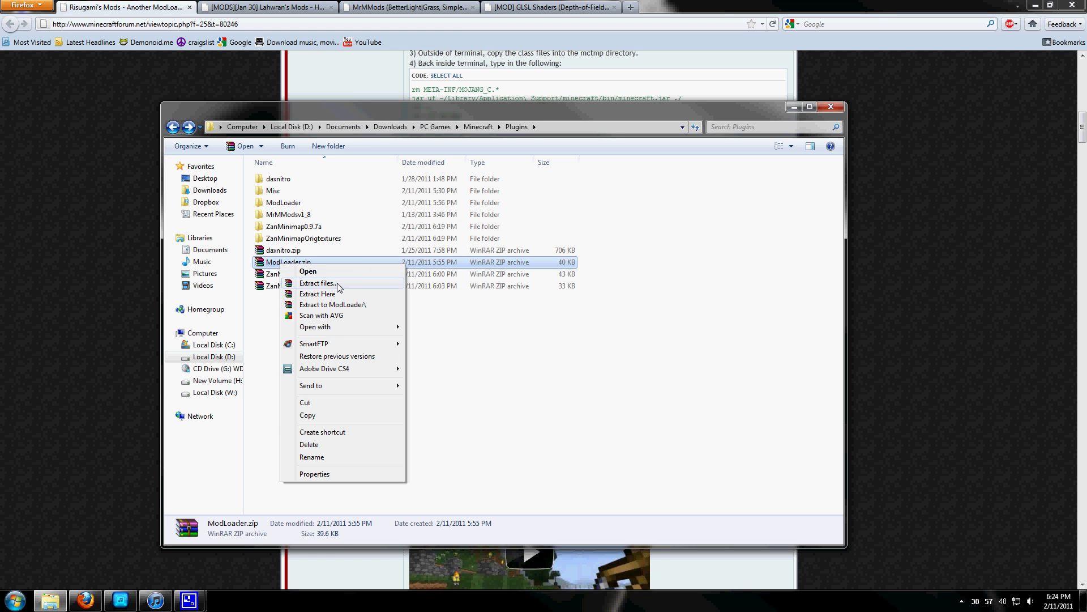
{"action": "left_click", "coordinate": [595, 376]}
{"action": "double_click", "coordinate": [283, 202]}
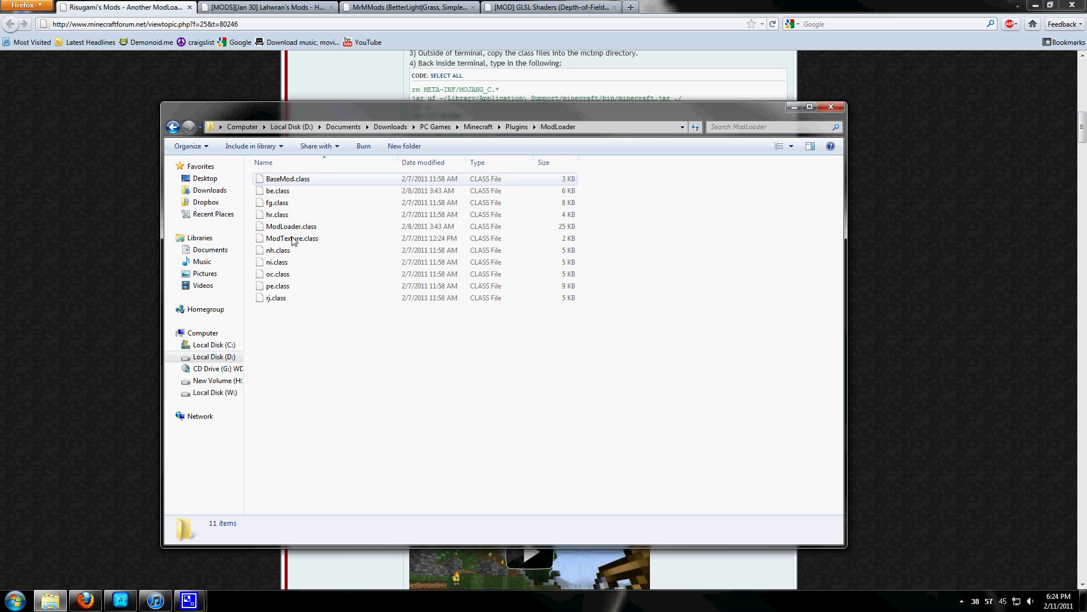
{"action": "left_click", "coordinate": [172, 126]}
{"action": "left_click", "coordinate": [61, 218]}
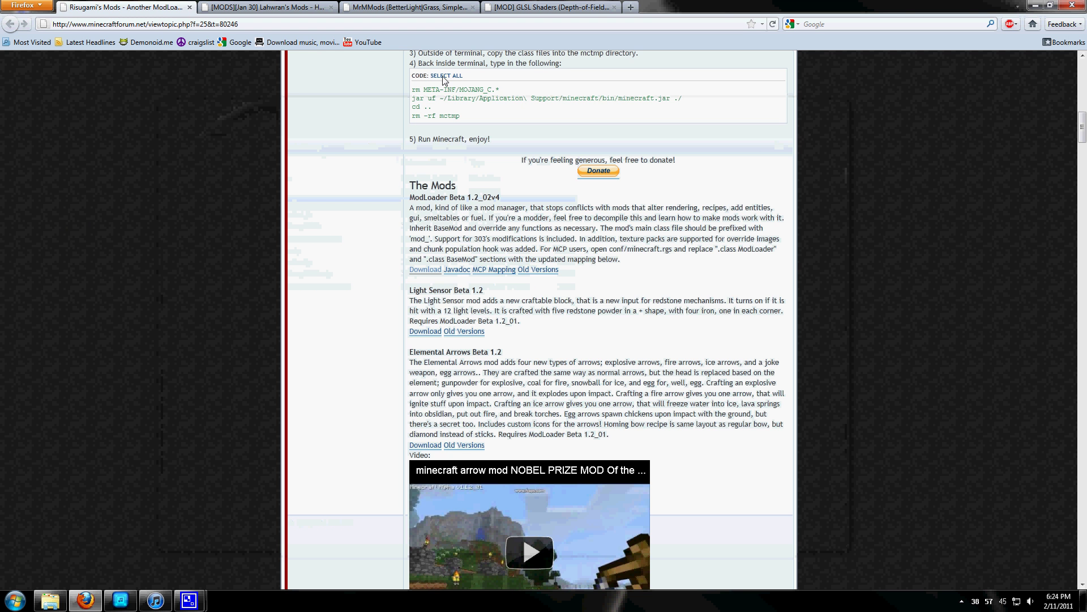
In the Zan's Minimap section of the Jan 30 mods thread, request ZanMinimap0.9.7a.zip and ZanMinimapOrigtextures.zip, cancelling both downloads.
{"action": "left_click", "coordinate": [258, 8]}
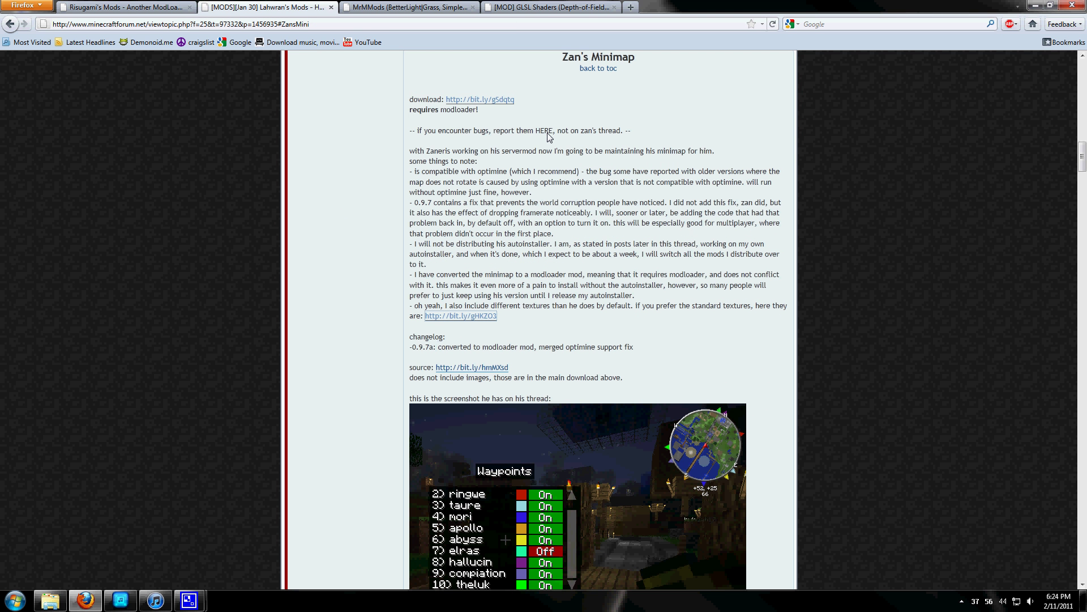
{"action": "scroll", "coordinate": [566, 164], "scroll_direction": "up", "scroll_amount": 8}
{"action": "scroll", "coordinate": [652, 311], "scroll_direction": "down", "scroll_amount": 5}
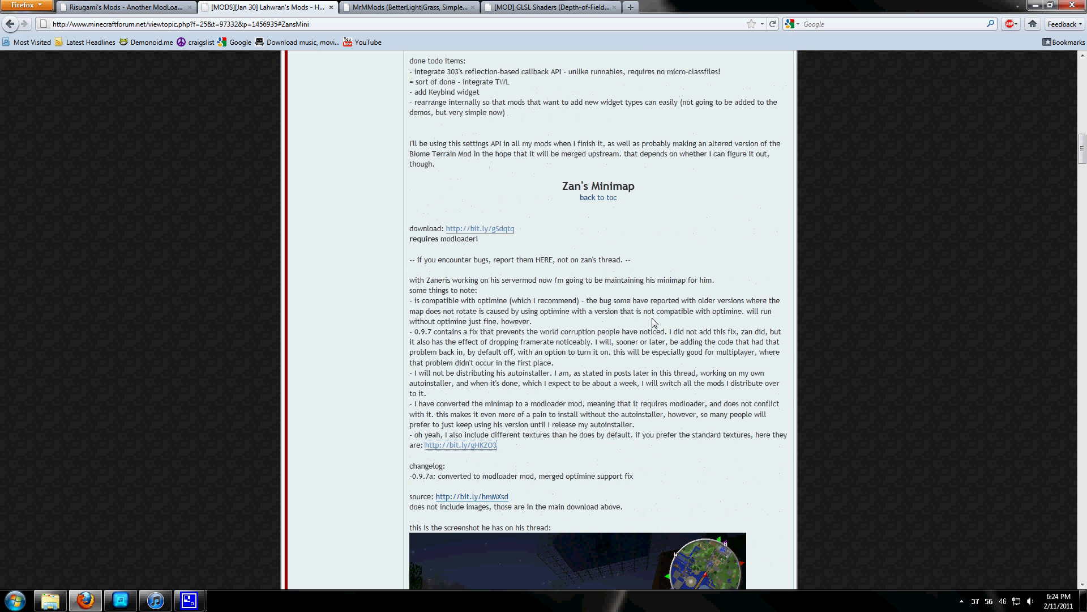
{"action": "scroll", "coordinate": [650, 301], "scroll_direction": "down", "scroll_amount": 2}
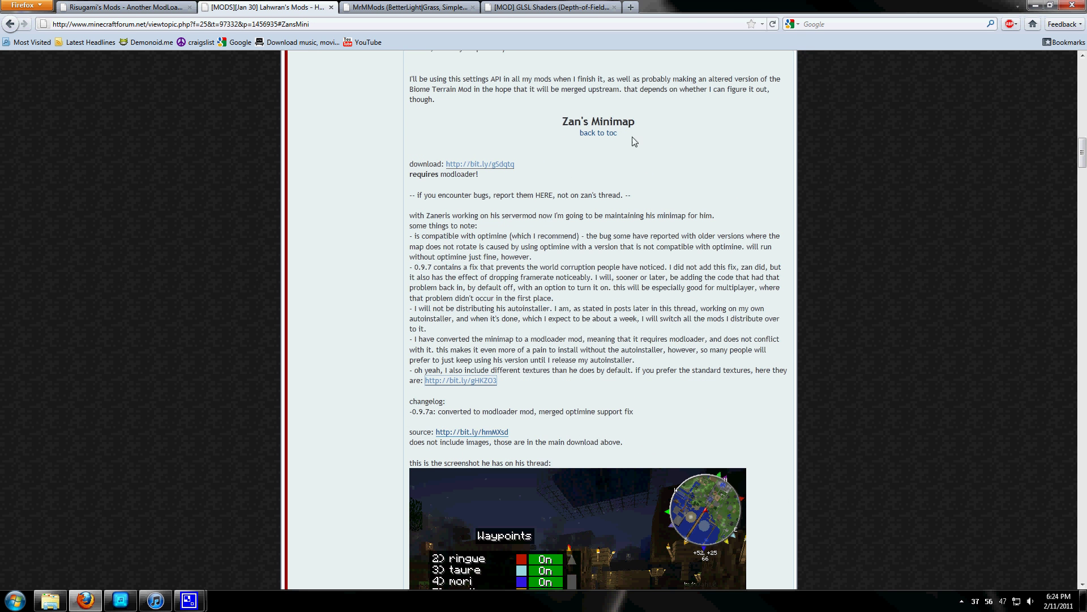
{"action": "left_click", "coordinate": [512, 164]}
{"action": "scroll", "coordinate": [490, 168], "scroll_direction": "down", "scroll_amount": 2}
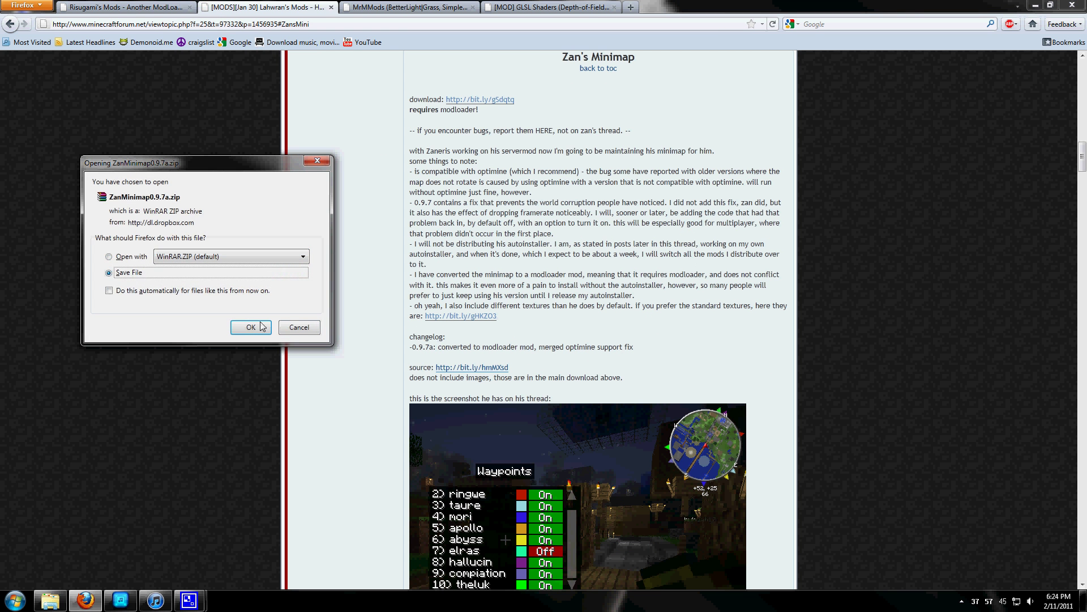
{"action": "left_click", "coordinate": [299, 330]}
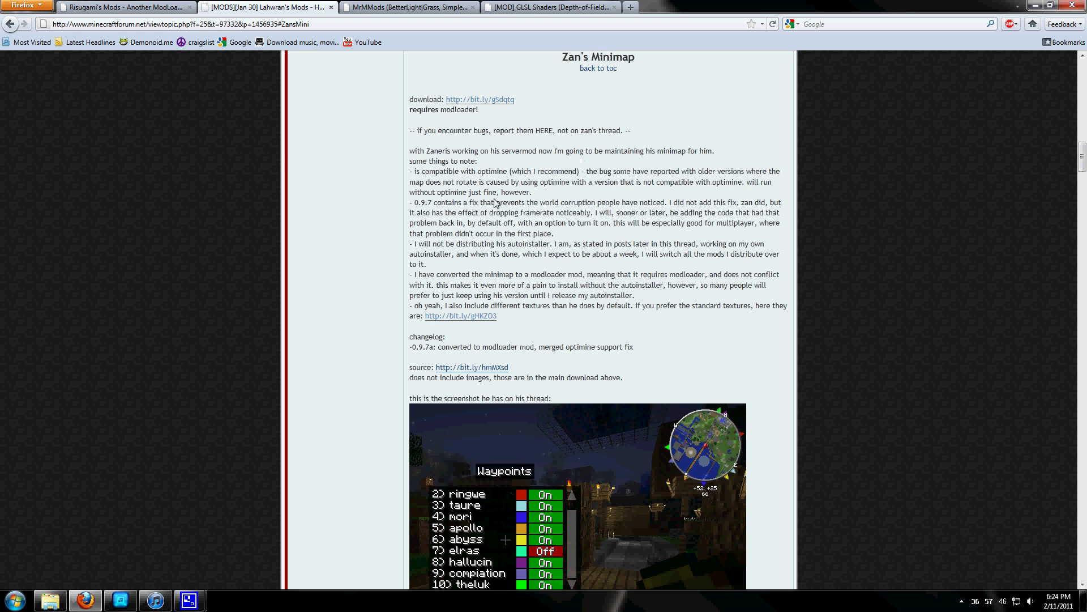
{"action": "left_click", "coordinate": [461, 316]}
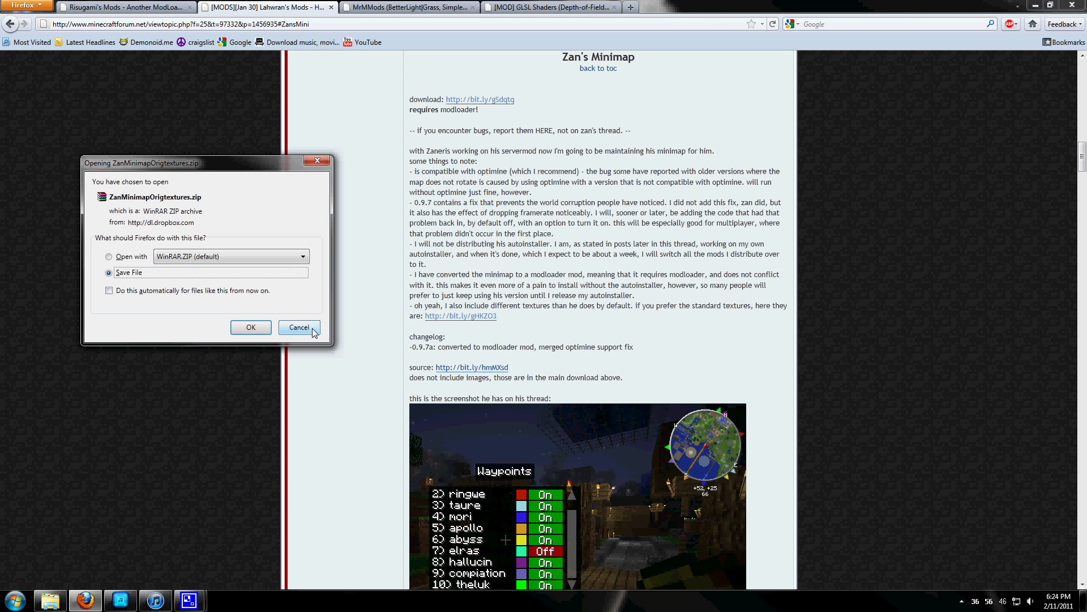
{"action": "left_click", "coordinate": [312, 329]}
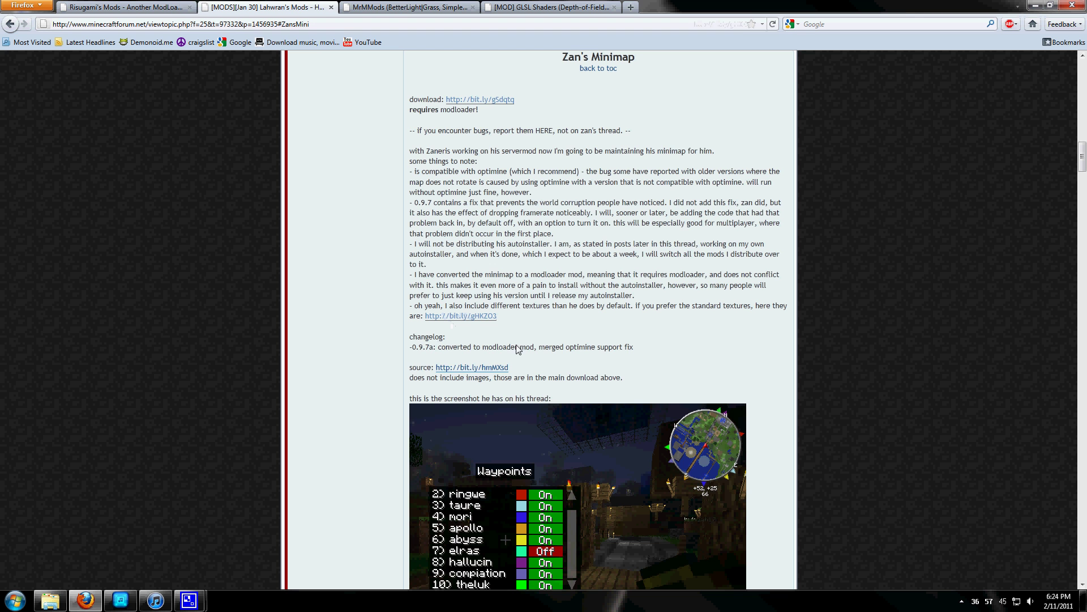
Follow the v1.8 link in the MrMMods thread to MultiUpload, request the direct download of MrMModsv1_8.zip, and cancel it.
{"action": "left_click", "coordinate": [397, 9]}
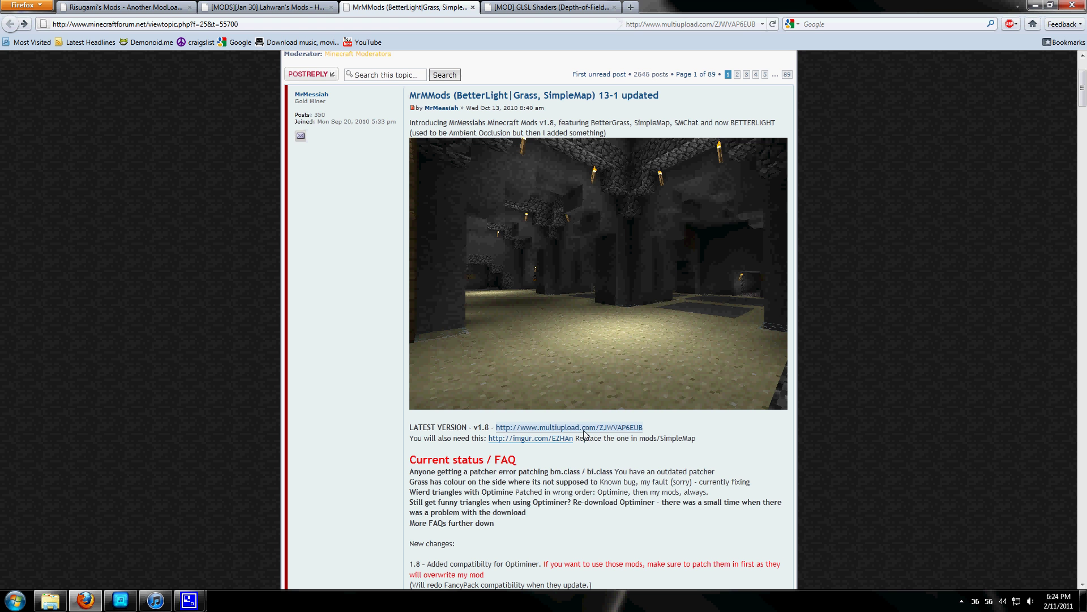
{"action": "left_click", "coordinate": [549, 429]}
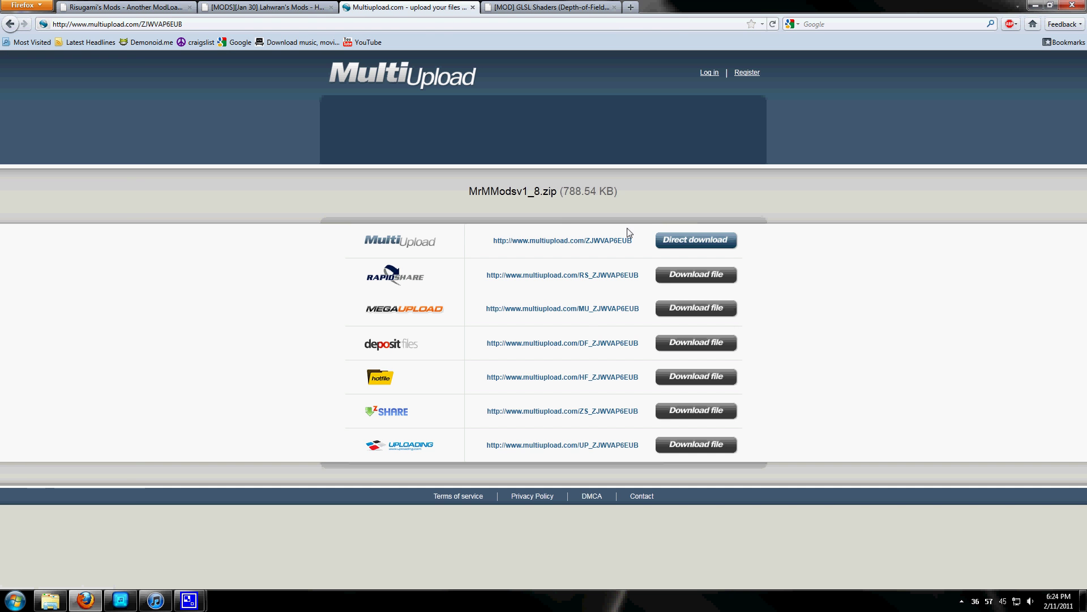
{"action": "left_click", "coordinate": [703, 241]}
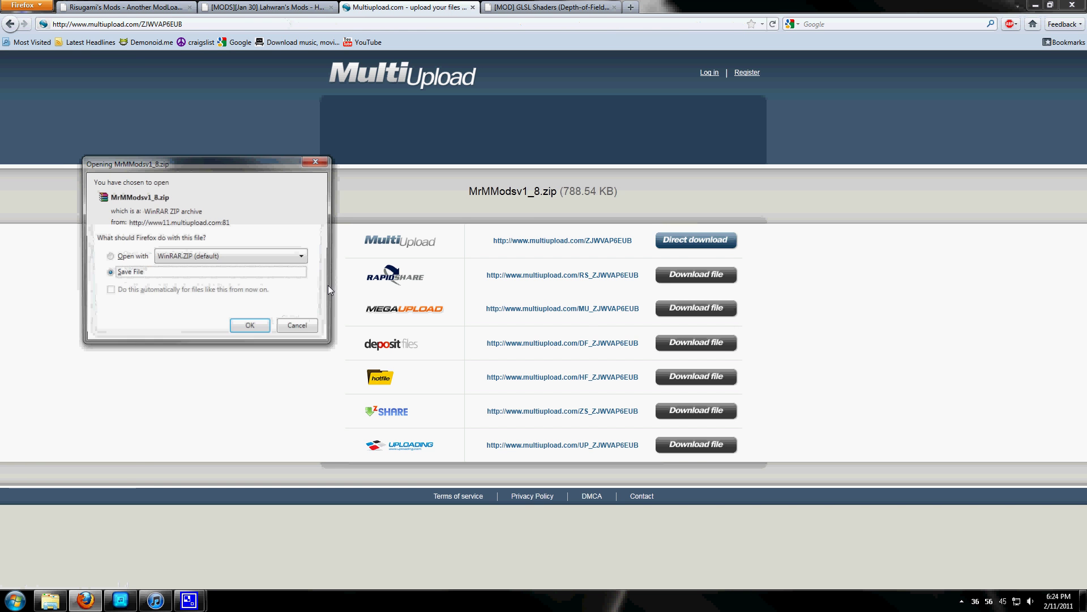
{"action": "left_click", "coordinate": [317, 328]}
{"action": "left_click", "coordinate": [10, 24]}
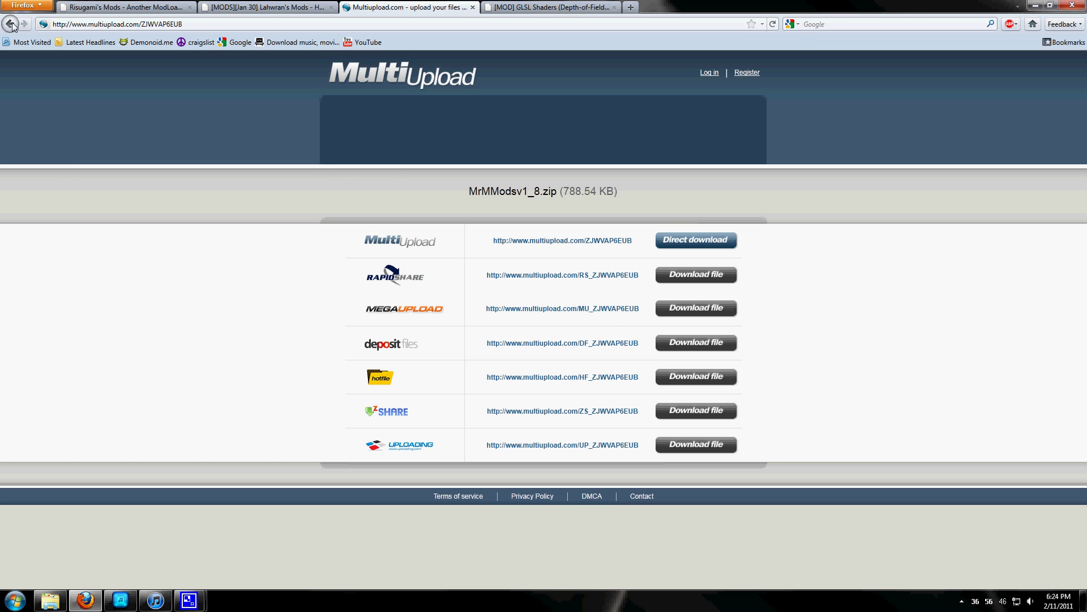
Locate the Shaders-Windows.zip download link in the GLSL Shaders thread and review the opening of its first post.
{"action": "left_click", "coordinate": [550, 7]}
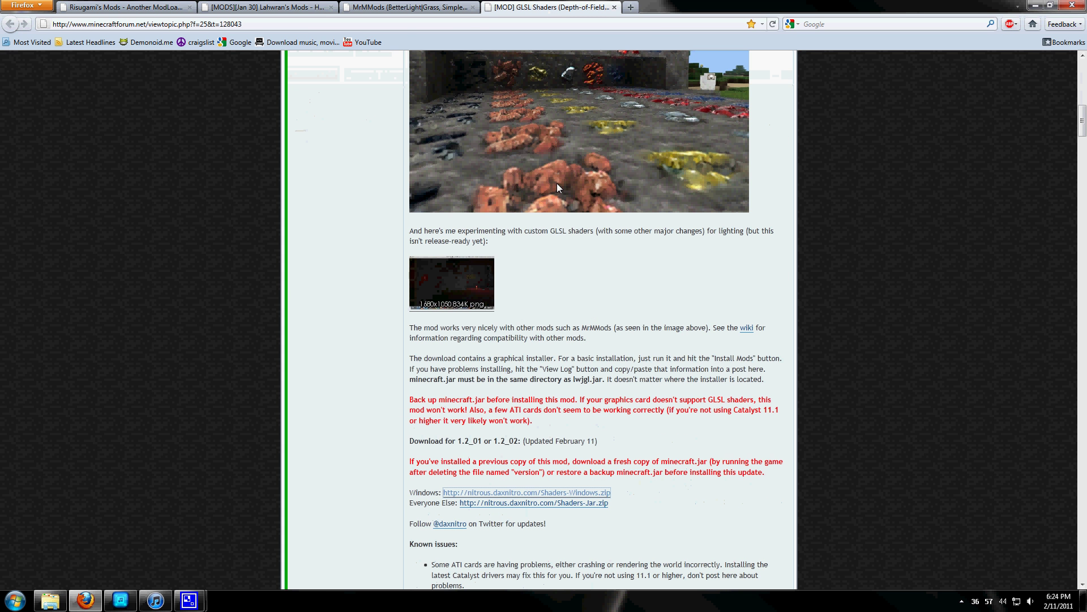
{"action": "scroll", "coordinate": [327, 388], "scroll_direction": "down", "scroll_amount": 4}
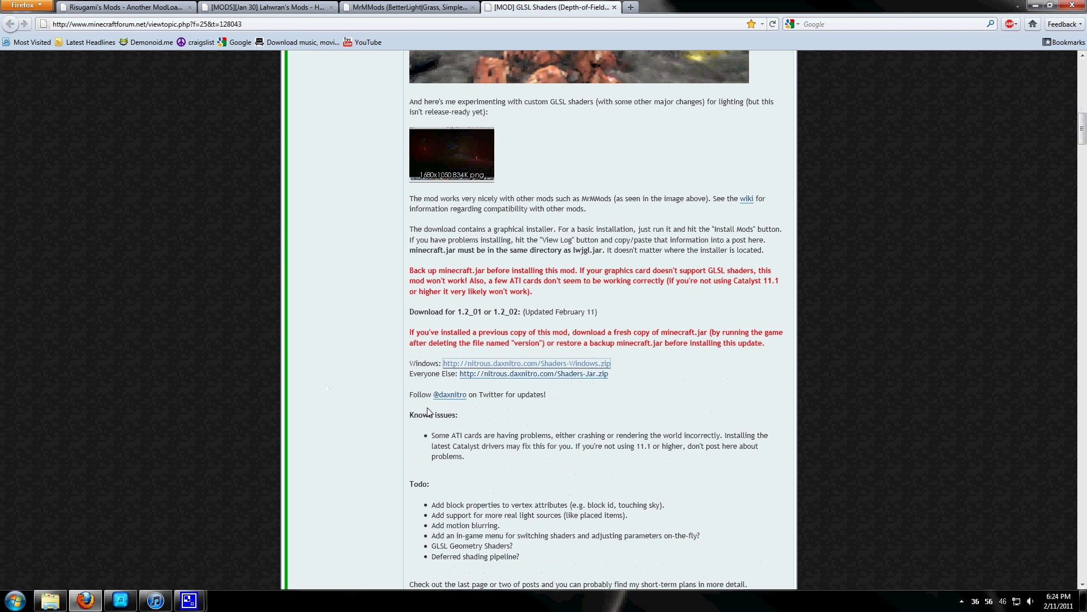
{"action": "left_click", "coordinate": [449, 368]}
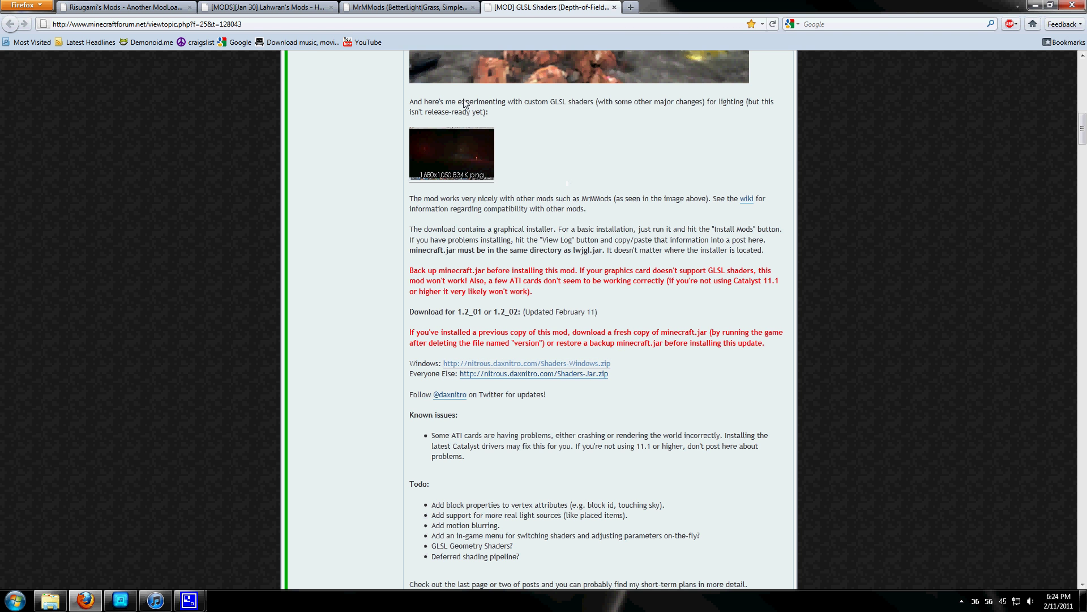
{"action": "scroll", "coordinate": [564, 176], "scroll_direction": "up", "scroll_amount": 12}
{"action": "scroll", "coordinate": [560, 185], "scroll_direction": "up", "scroll_amount": 14}
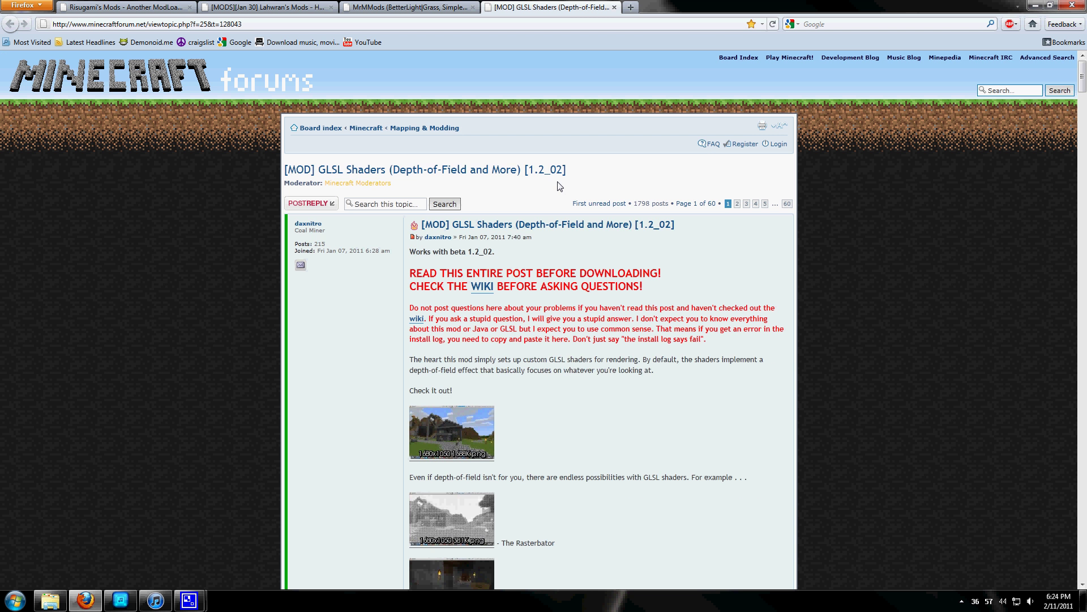
{"action": "scroll", "coordinate": [559, 190], "scroll_direction": "down", "scroll_amount": 2}
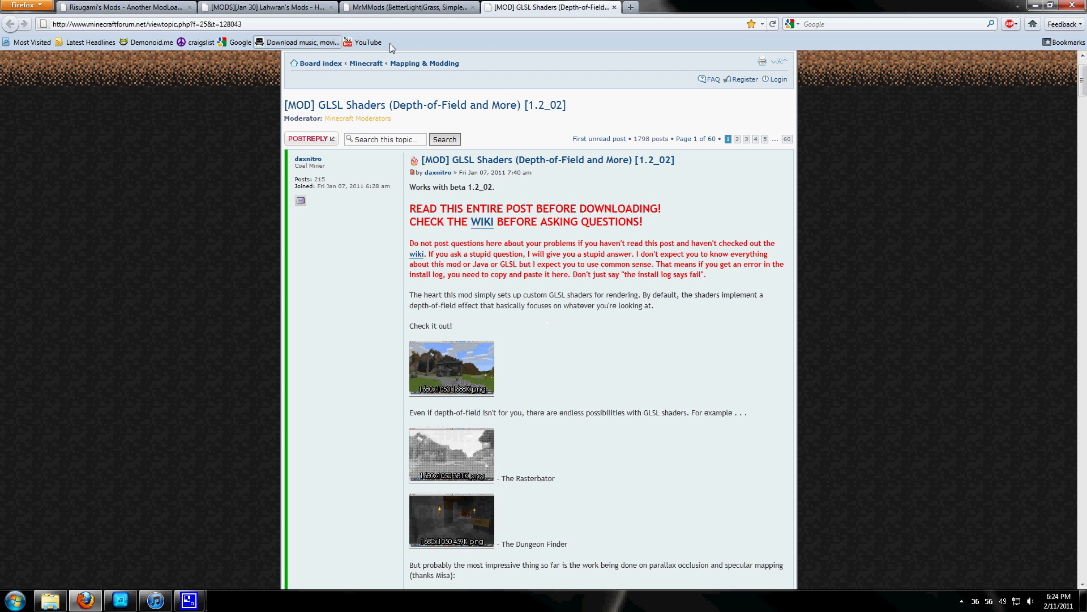
Return to the Risugami's Mods page, minimize Firefox, and move the Plugins folder window clear of the desktop icons.
{"action": "left_click", "coordinate": [139, 8]}
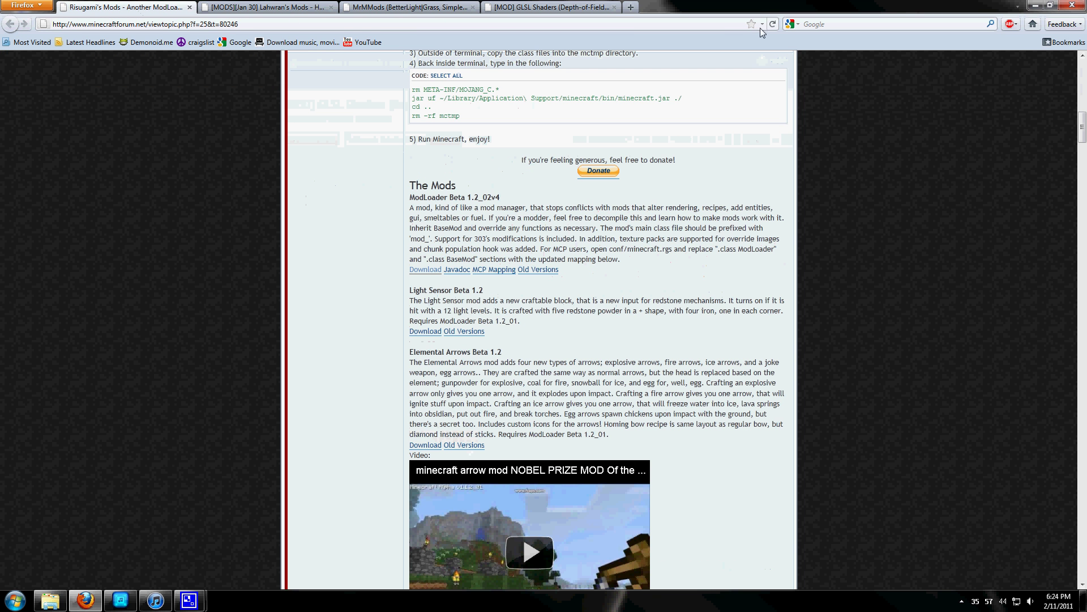
{"action": "left_click", "coordinate": [1031, 5]}
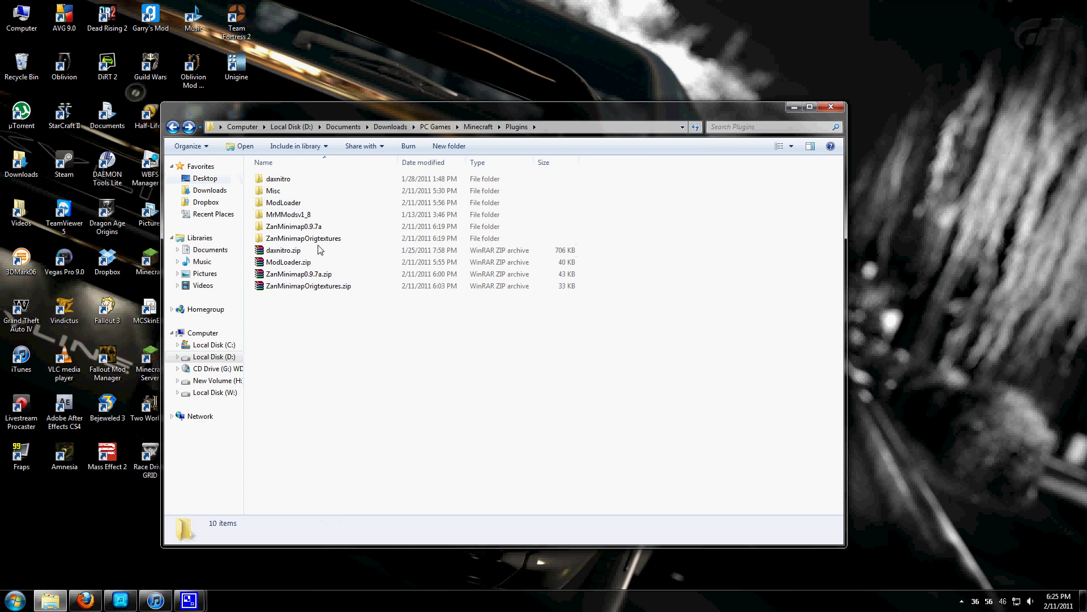
{"action": "left_click_drag", "start_coordinate": [397, 109], "coordinate": [500, 96]}
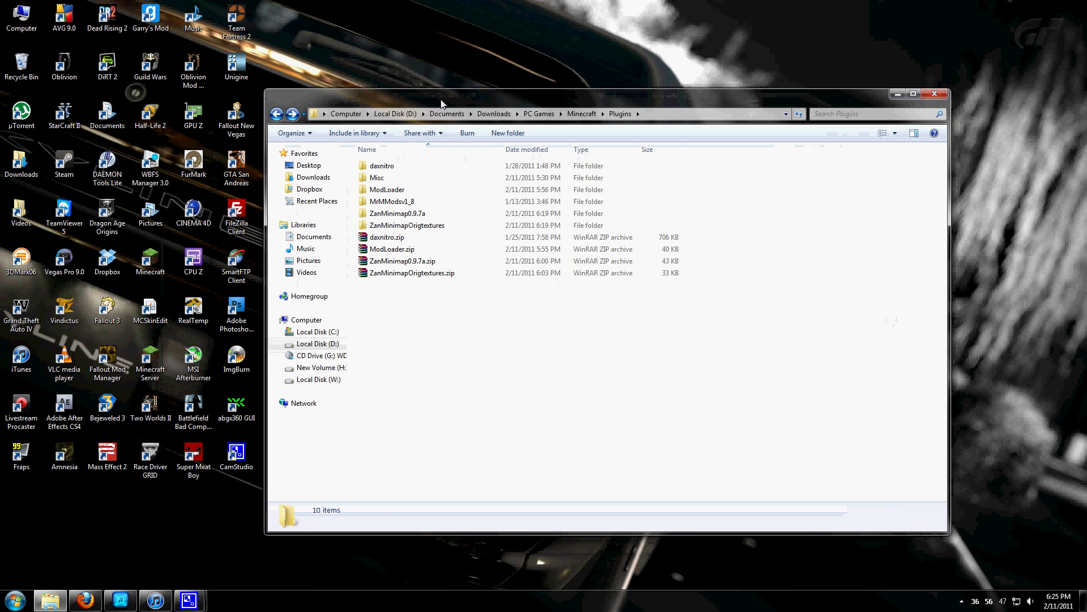
In a new Explorer window, open the AppData\Roaming folder inside the user's profile folder under Users on Local Disk (C:).
{"action": "double_click", "coordinate": [23, 17]}
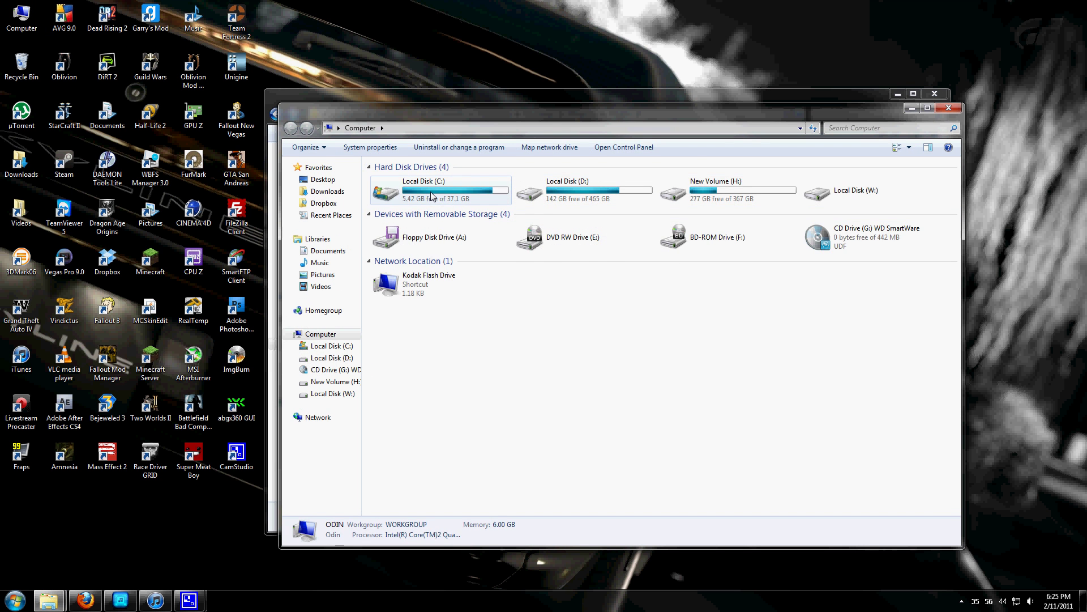
{"action": "double_click", "coordinate": [432, 196]}
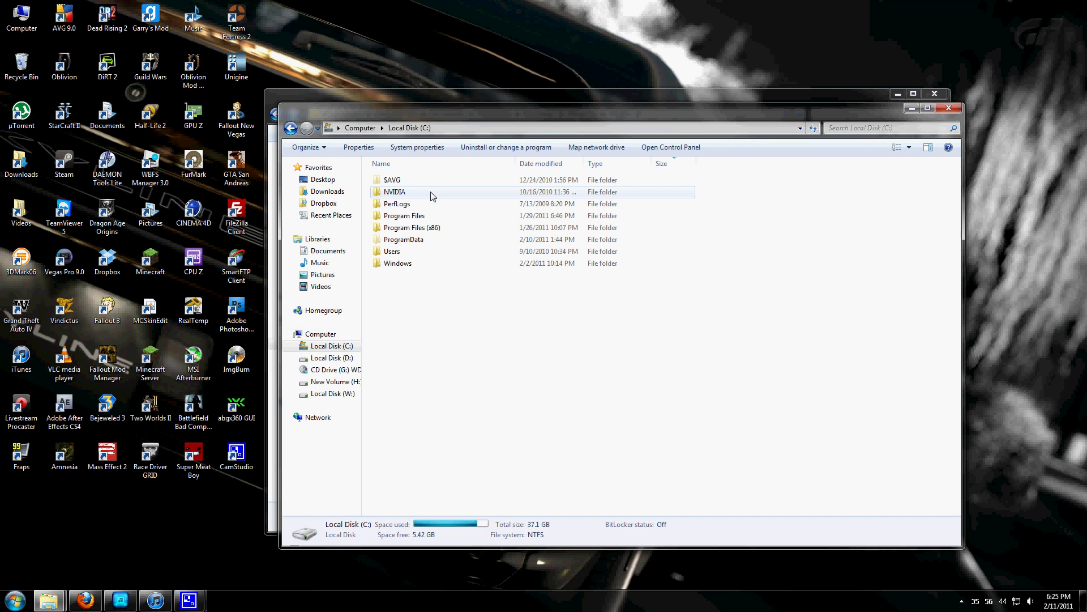
{"action": "double_click", "coordinate": [393, 252]}
{"action": "double_click", "coordinate": [391, 180]}
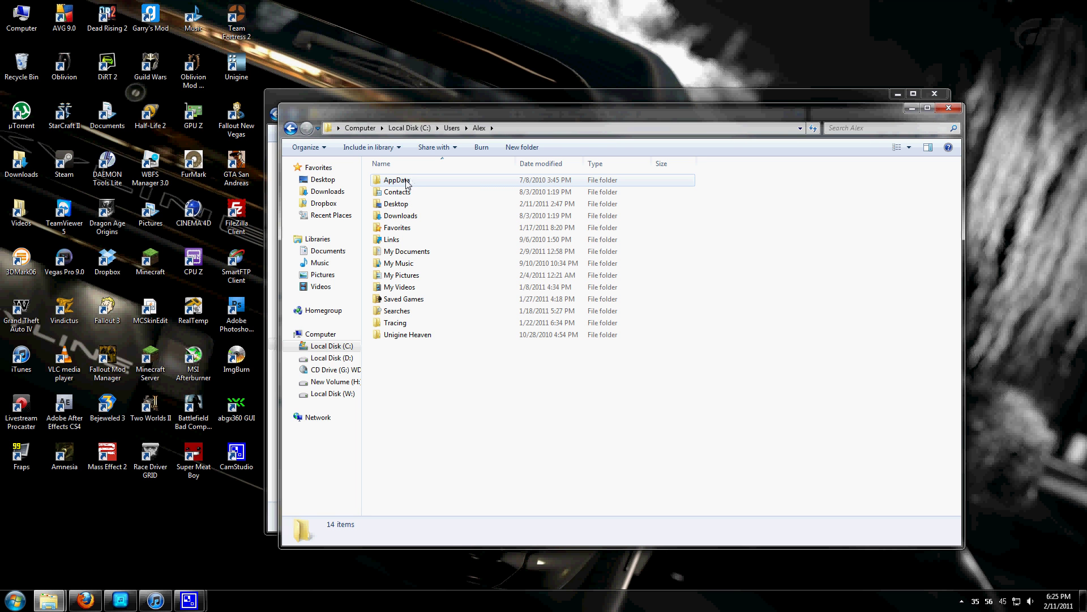
{"action": "double_click", "coordinate": [407, 182]}
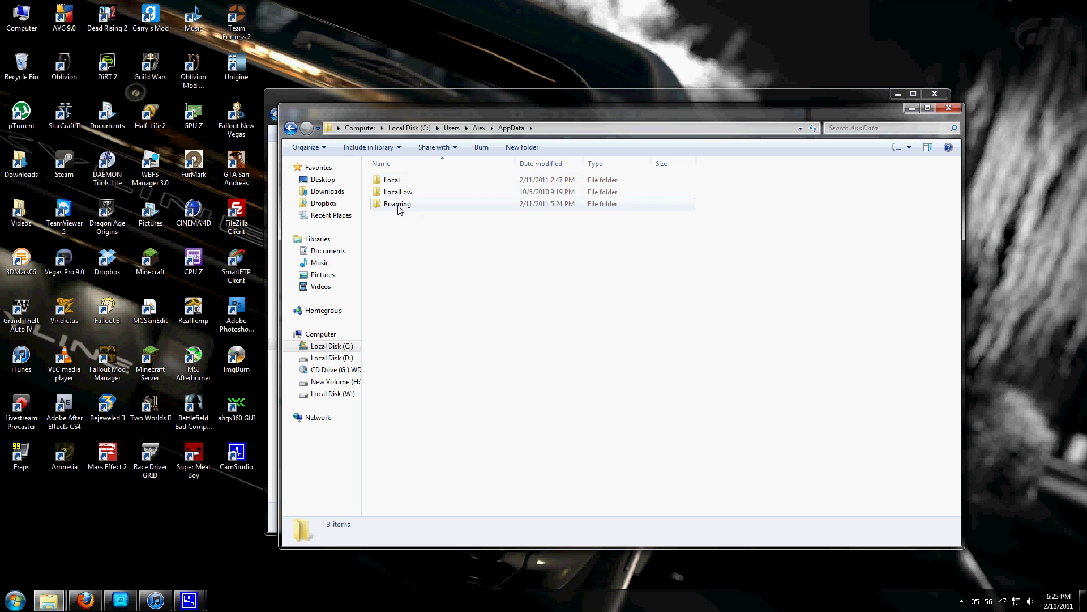
{"action": "double_click", "coordinate": [404, 204]}
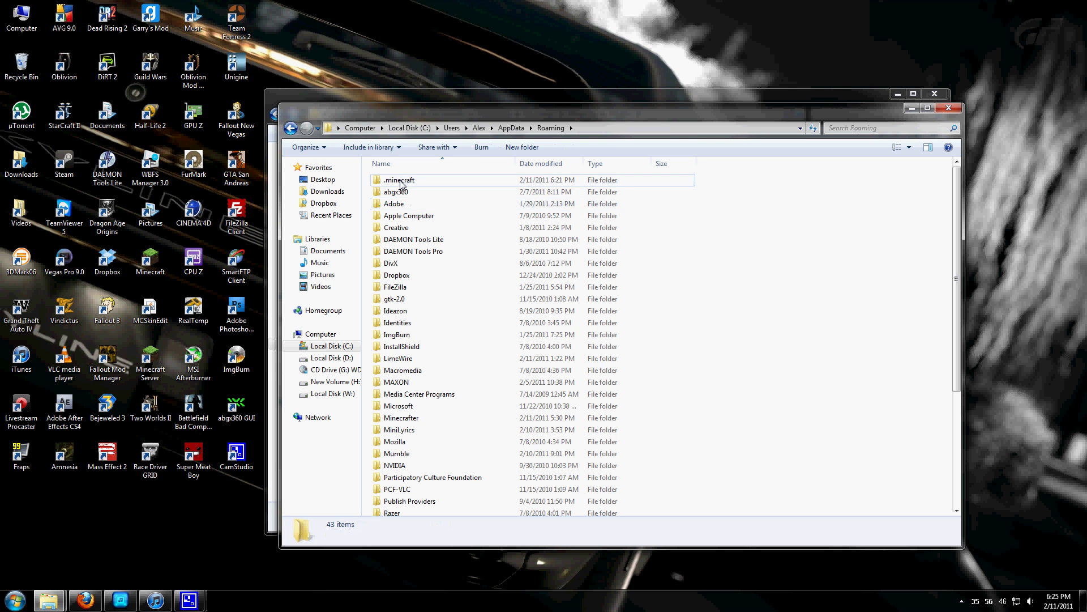
Open minecraft.jar from the .minecraft\bin folder with WinRAR archiver and move the archive window aside.
{"action": "double_click", "coordinate": [410, 181]}
{"action": "double_click", "coordinate": [408, 181]}
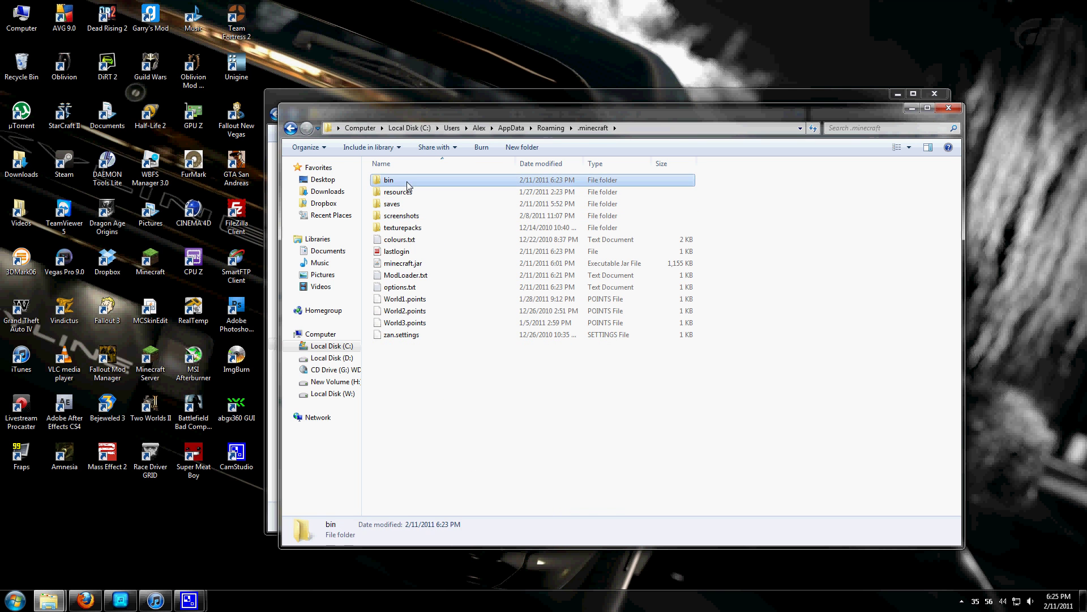
{"action": "left_click", "coordinate": [399, 227]}
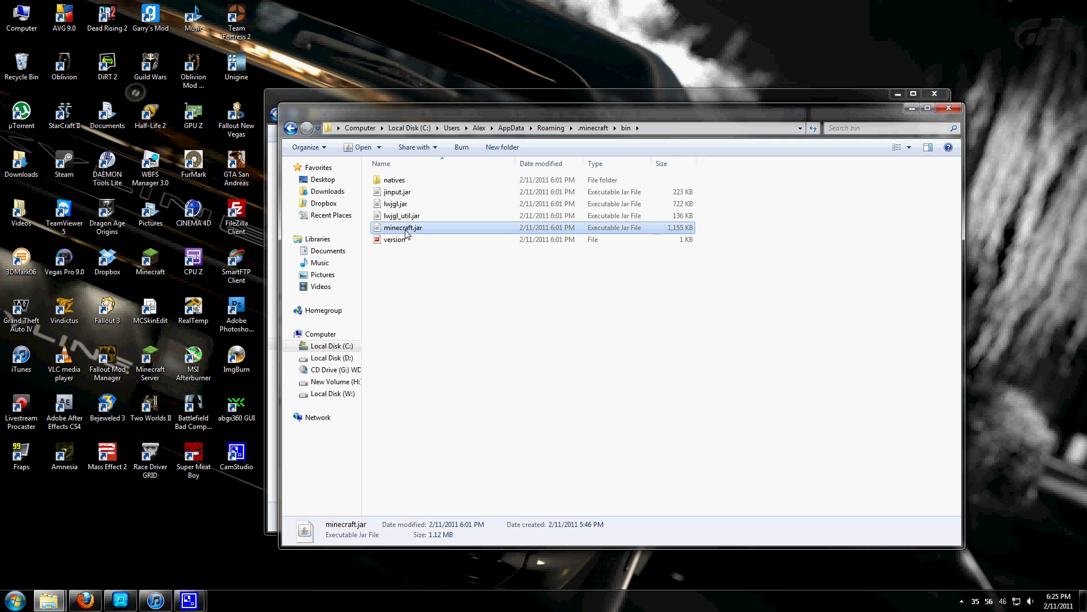
{"action": "right_click", "coordinate": [400, 229]}
{"action": "mouse_move", "coordinate": [446, 259]}
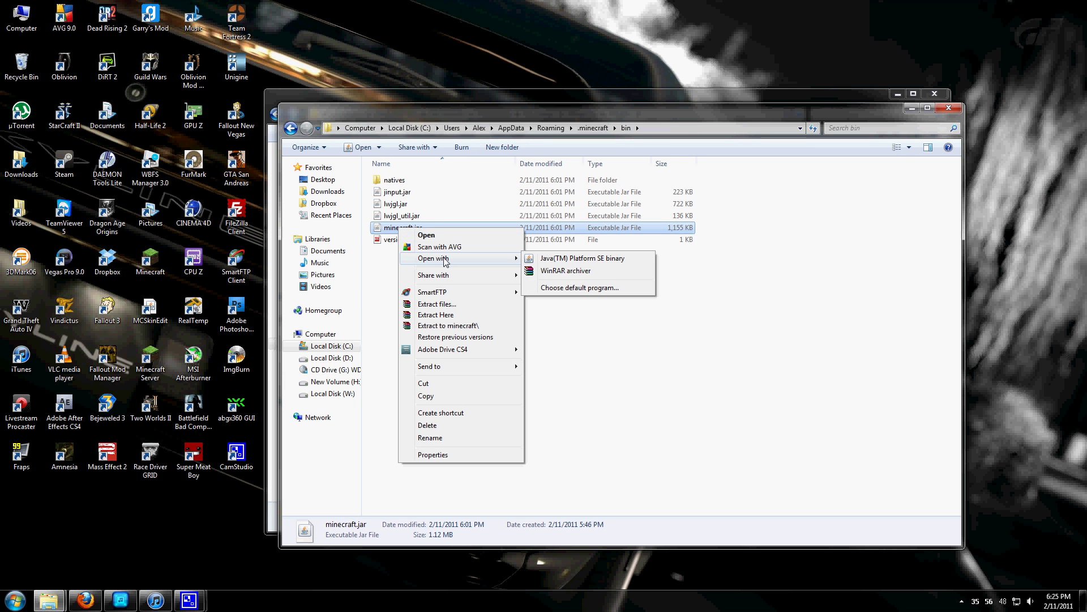
{"action": "left_click", "coordinate": [565, 270]}
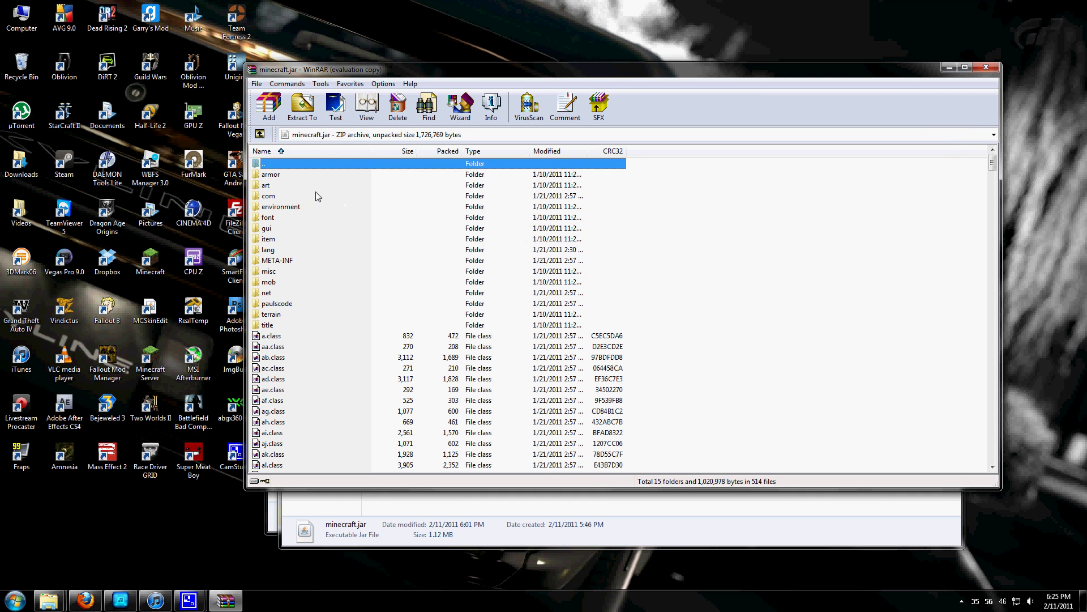
{"action": "left_click", "coordinate": [687, 266]}
{"action": "left_click_drag", "start_coordinate": [617, 69], "coordinate": [593, 66]}
Add all class files from the ModLoader folder in Plugins to minecraft.jar, using the Add and replace files update mode.
{"action": "mouse_move", "coordinate": [49, 600]}
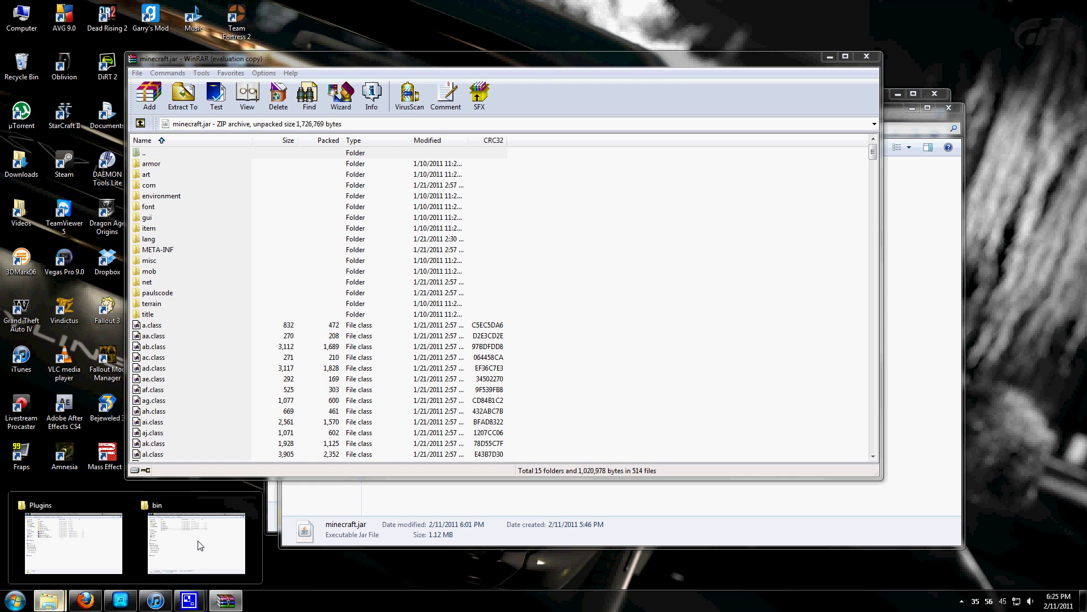
{"action": "left_click", "coordinate": [93, 545]}
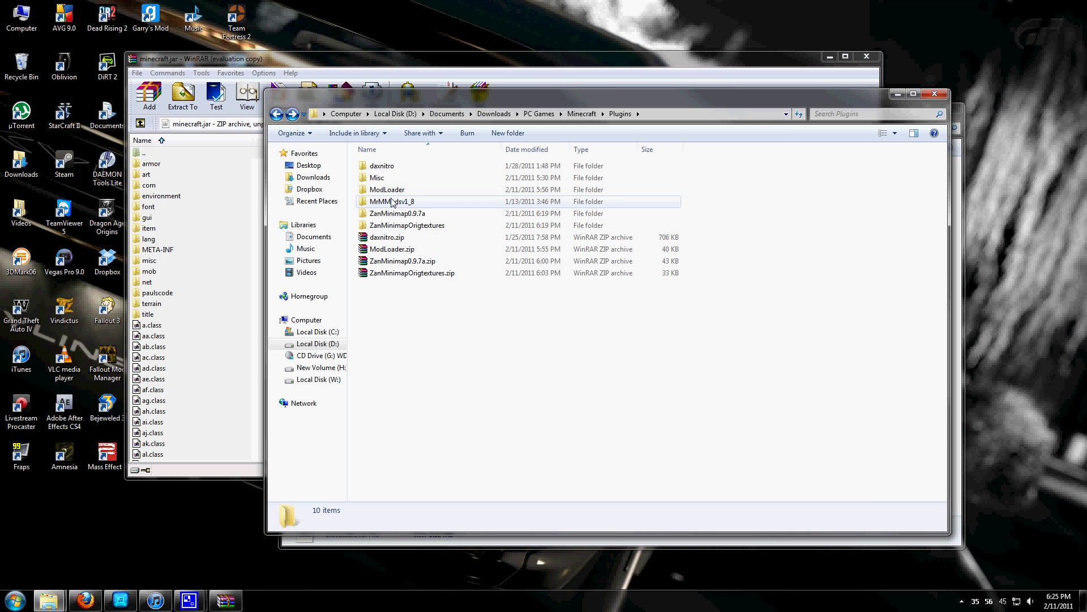
{"action": "left_click", "coordinate": [389, 194]}
{"action": "double_click", "coordinate": [389, 195]}
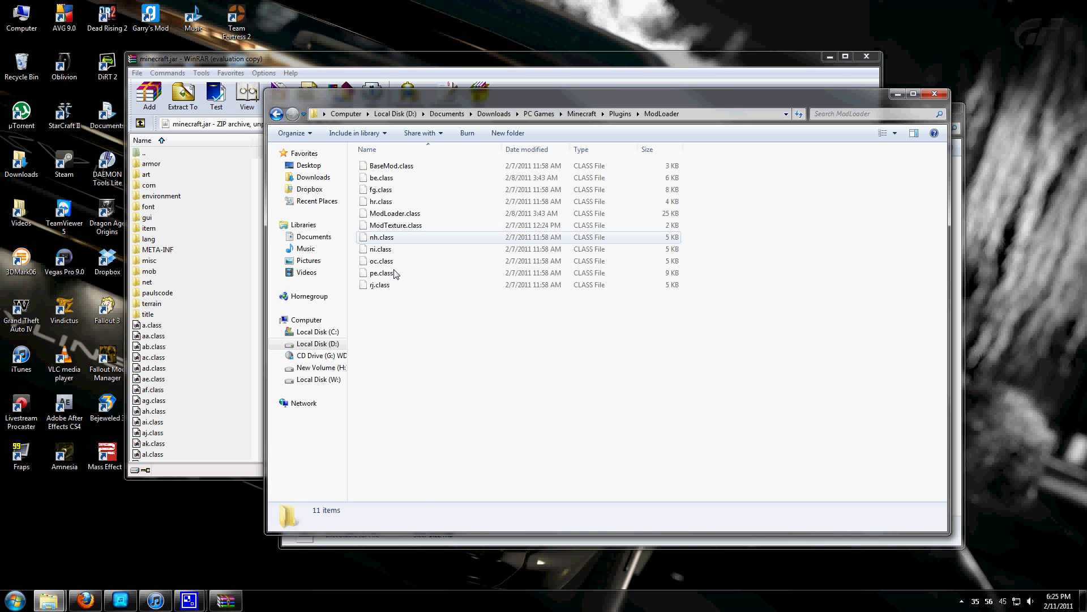
{"action": "left_click_drag", "start_coordinate": [392, 329], "coordinate": [218, 374]}
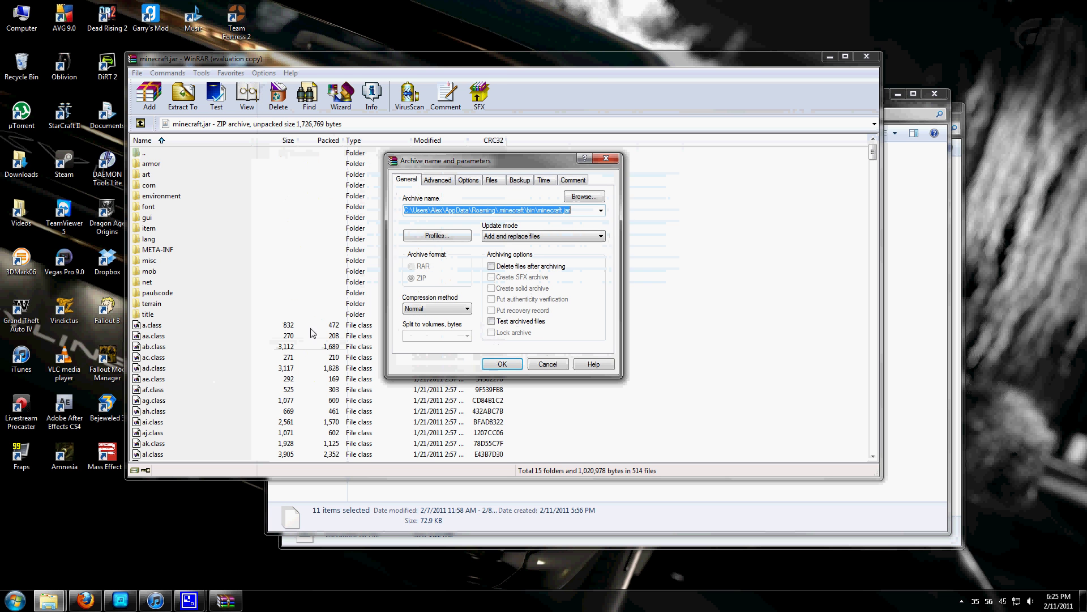
{"action": "left_click", "coordinate": [502, 364]}
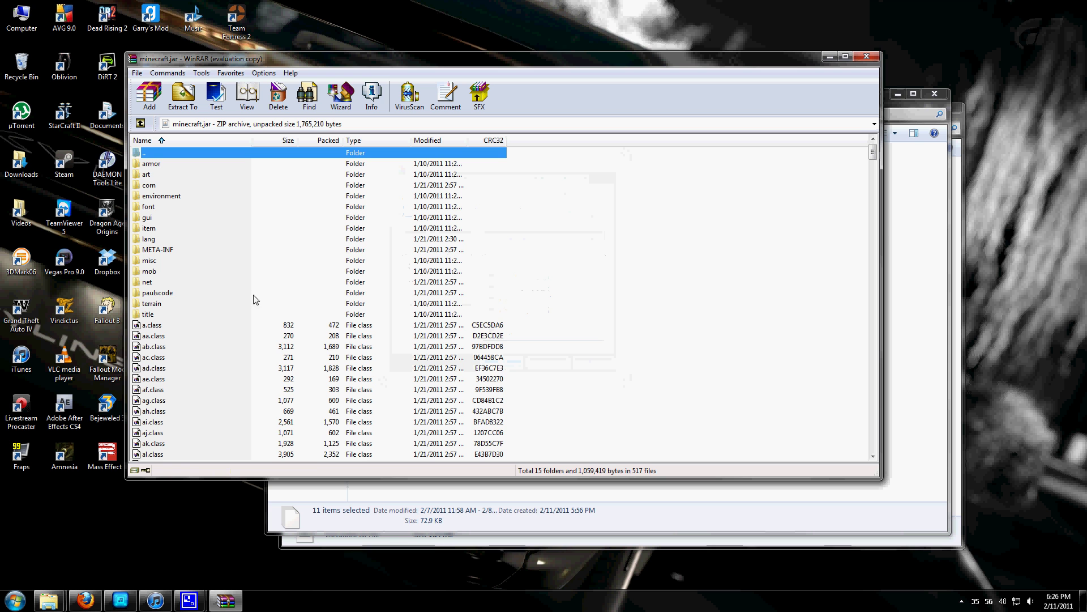
Delete the META-INF folder from the minecraft.jar archive.
{"action": "right_click", "coordinate": [161, 249]}
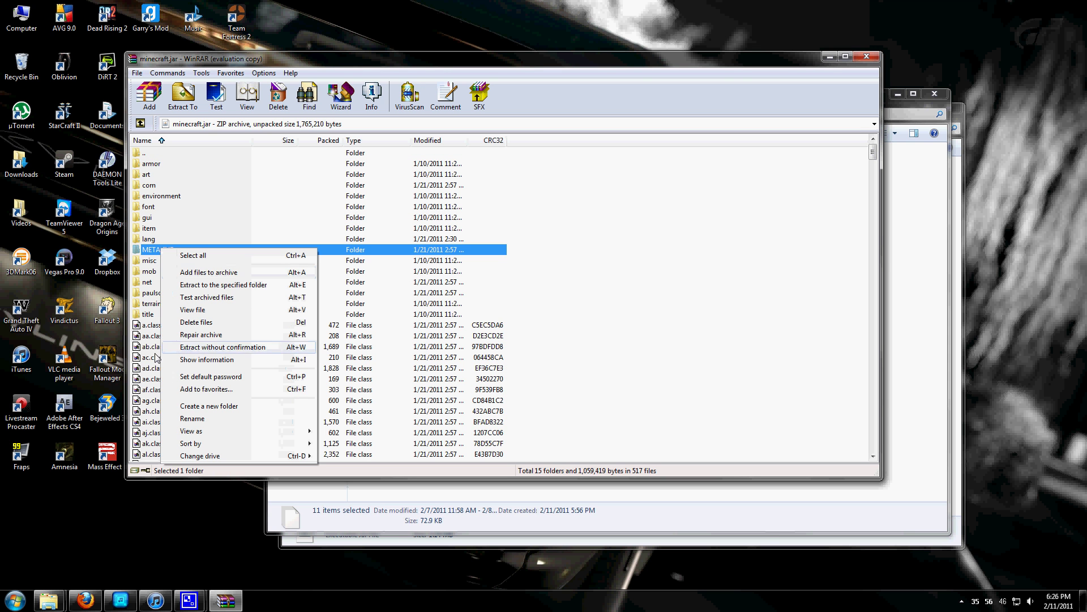
{"action": "left_click", "coordinate": [205, 322]}
{"action": "left_click", "coordinate": [560, 338]}
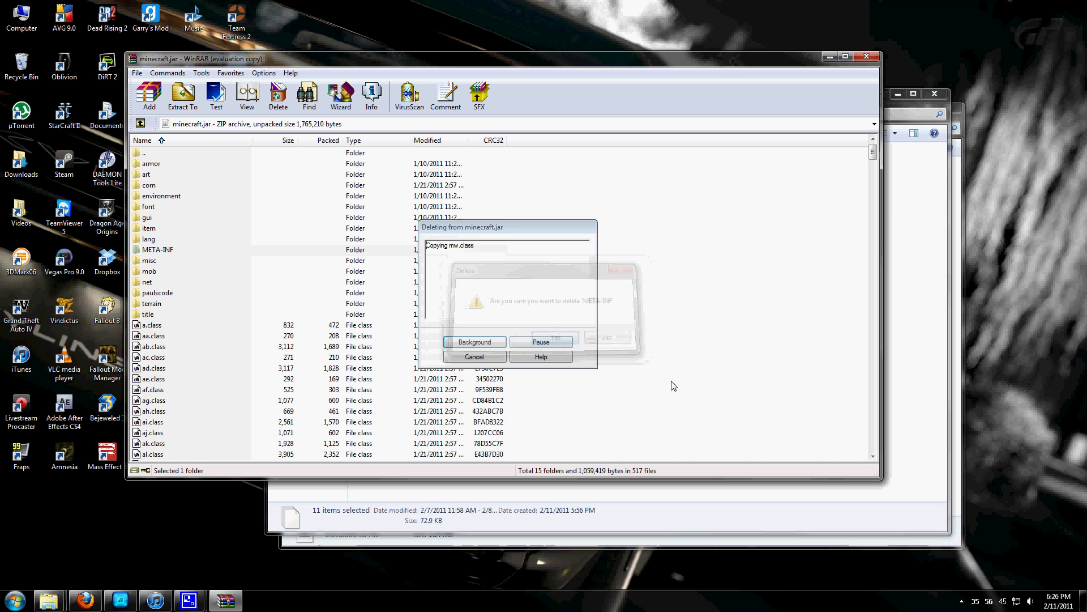
Look through the ZanMinimap0.9.7a and ZanMinimapOrigtextures folders and return to the Plugins folder.
{"action": "left_click", "coordinate": [694, 510]}
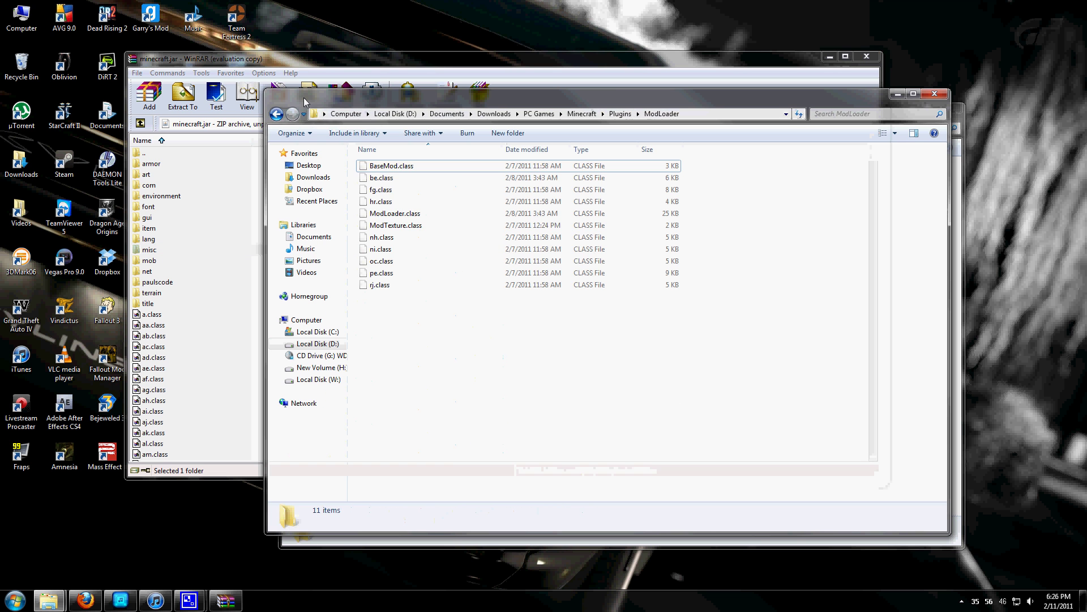
{"action": "left_click", "coordinate": [275, 113]}
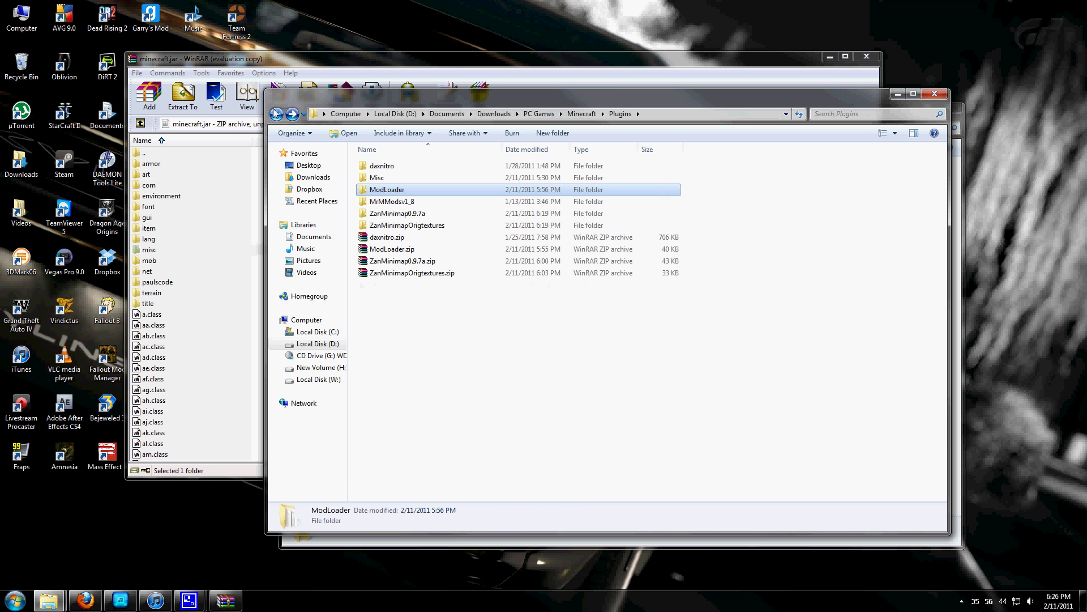
{"action": "double_click", "coordinate": [405, 213]}
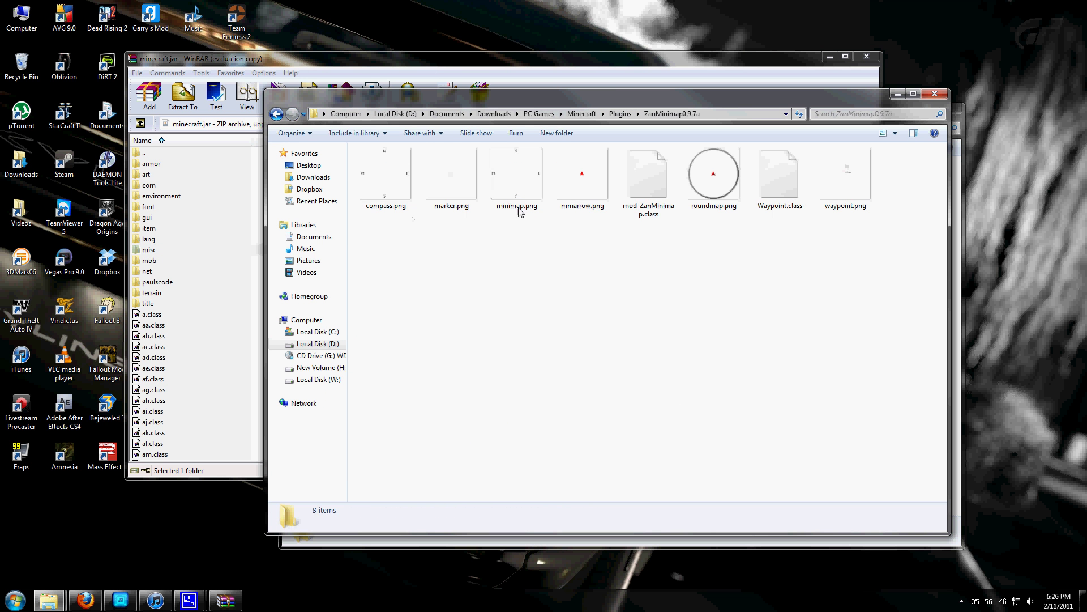
{"action": "left_click", "coordinate": [275, 113]}
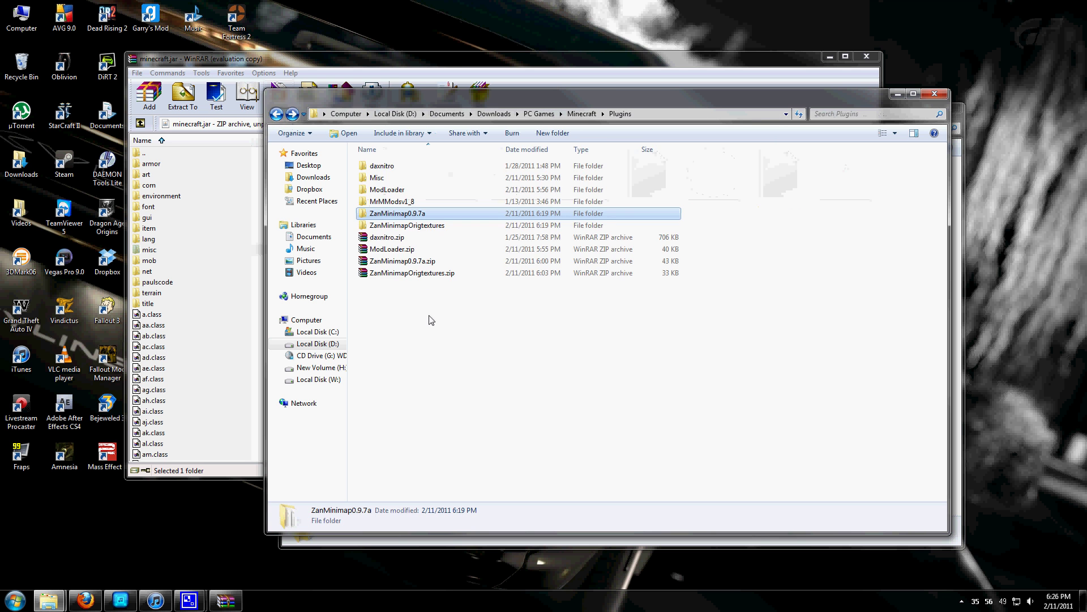
{"action": "double_click", "coordinate": [436, 226]}
{"action": "key", "text": "BackSpace"}
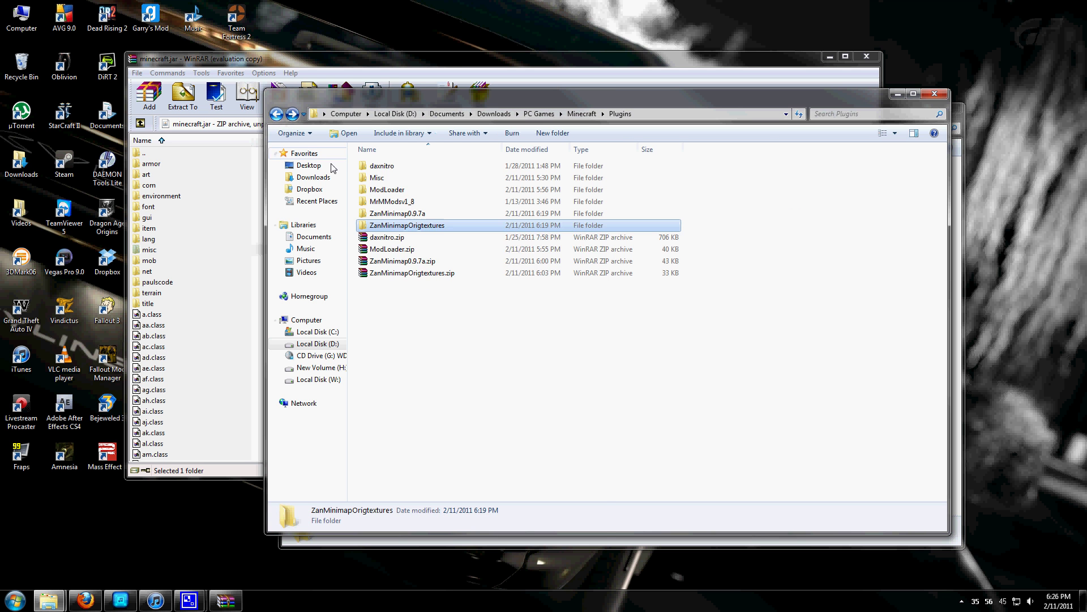
Delete the ZanMinimapOrigtextures folder and extract ZanMinimapOrigtextures.zip again into a folder of the same name in Plugins.
{"action": "right_click", "coordinate": [395, 229]}
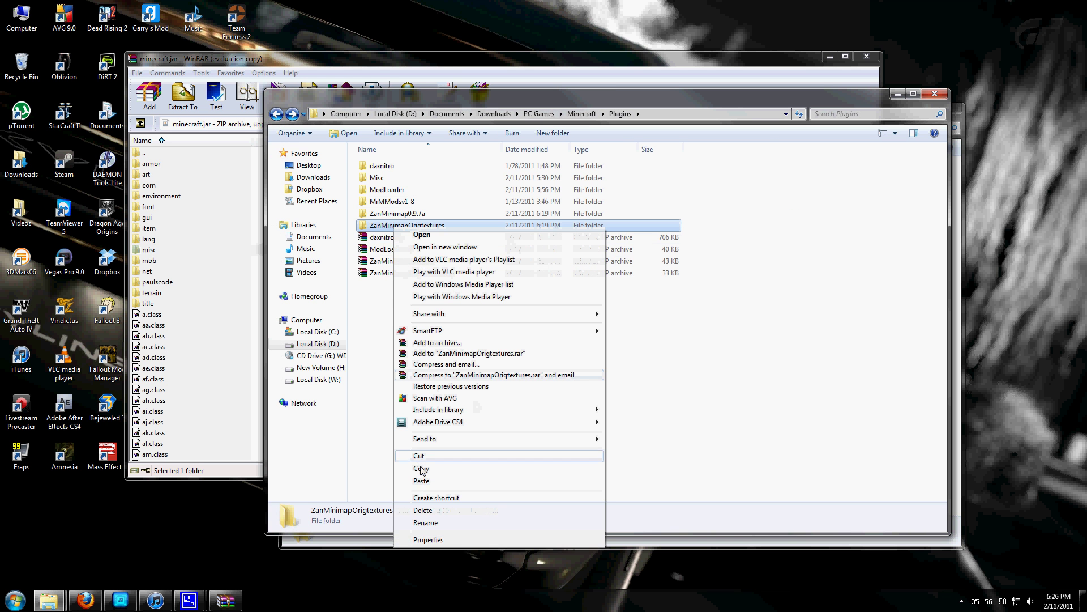
{"action": "left_click", "coordinate": [426, 509]}
{"action": "left_click", "coordinate": [589, 346]}
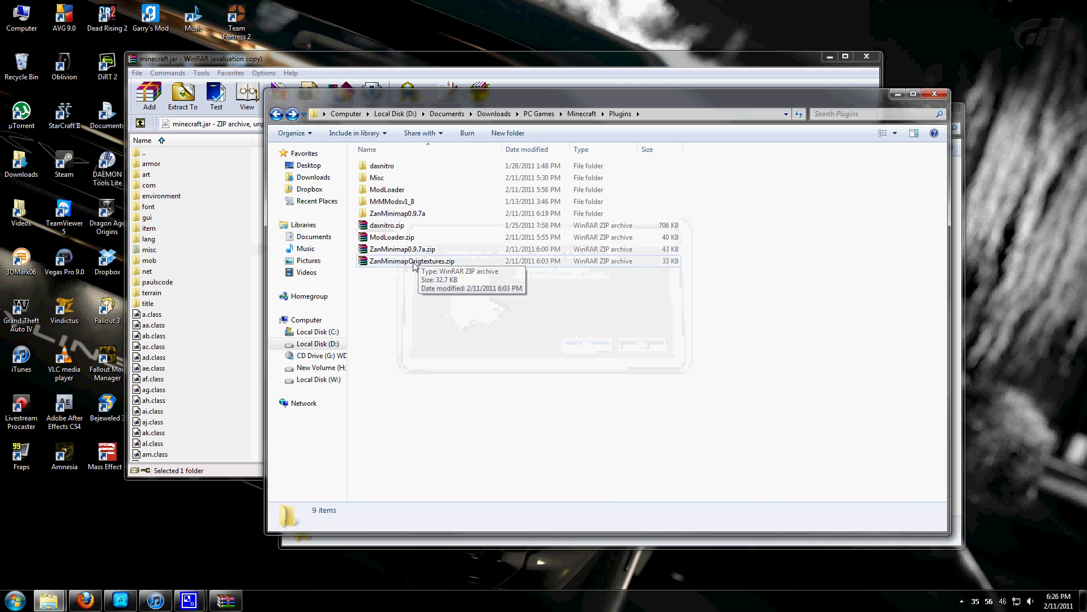
{"action": "right_click", "coordinate": [413, 261]}
{"action": "left_click", "coordinate": [451, 281]}
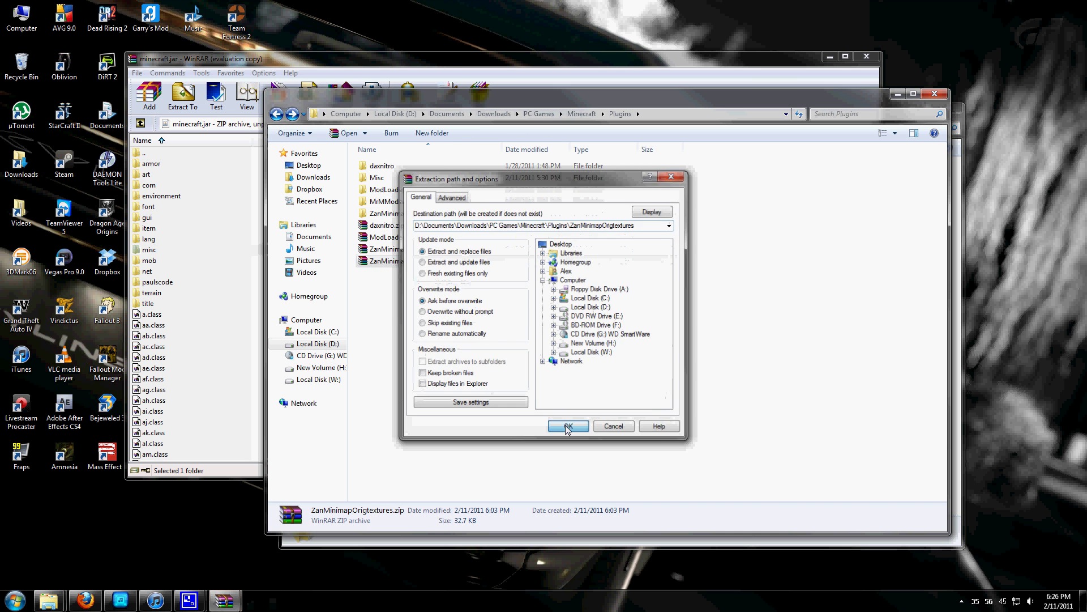
{"action": "left_click", "coordinate": [564, 425]}
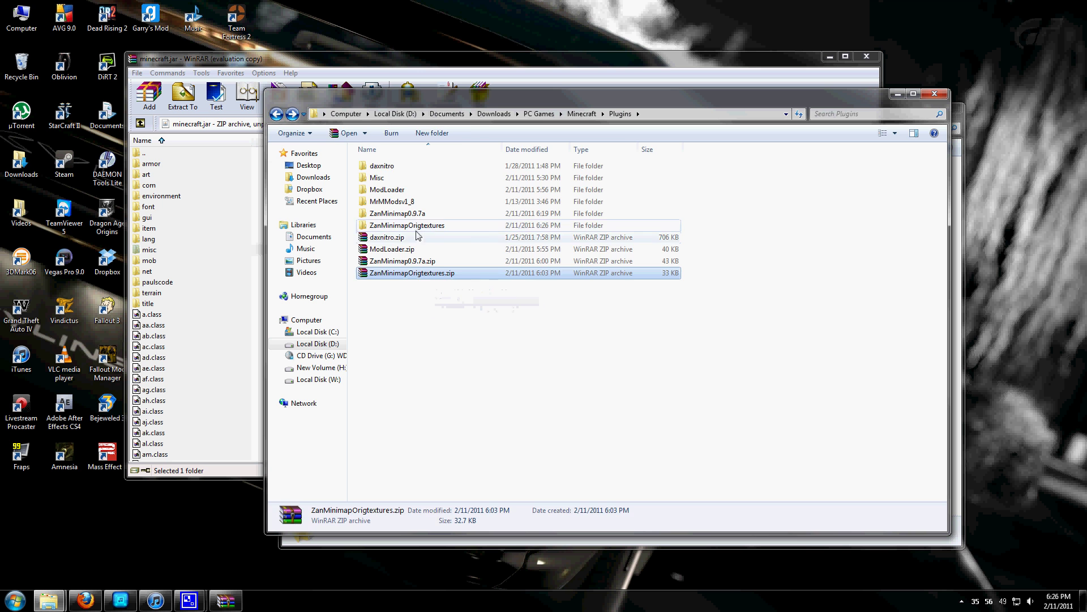
Check the extracted ZanMinimapOrigtextures folder, and add all files from the ZanMinimap0.9.7a folder to minecraft.jar.
{"action": "double_click", "coordinate": [408, 226]}
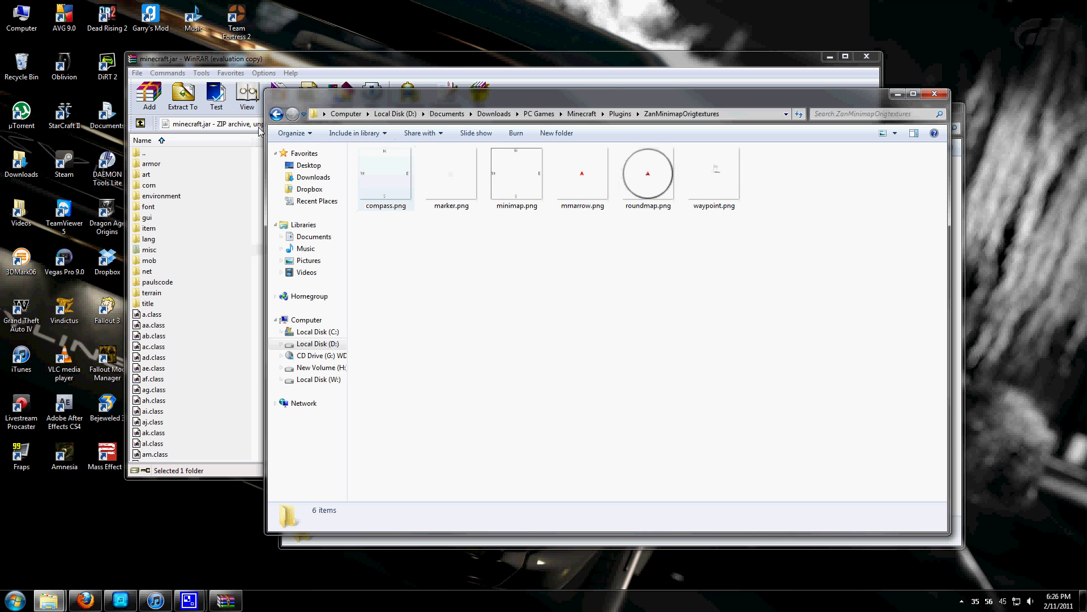
{"action": "left_click", "coordinate": [276, 113]}
{"action": "double_click", "coordinate": [397, 217]}
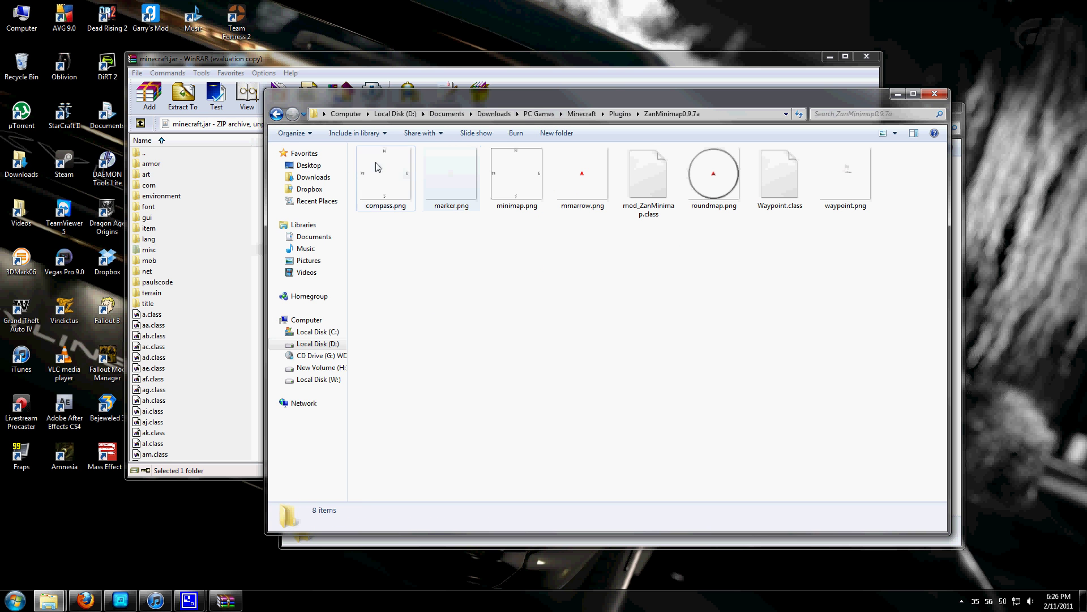
{"action": "left_click_drag", "start_coordinate": [901, 227], "coordinate": [359, 146]}
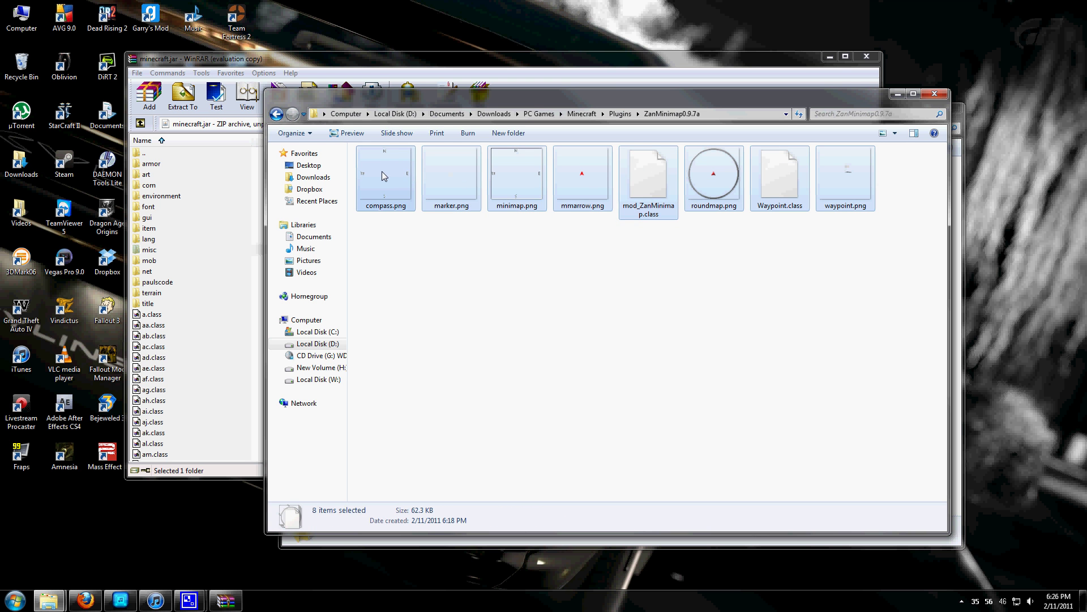
{"action": "right_click", "coordinate": [382, 171]}
{"action": "left_click", "coordinate": [765, 342]}
{"action": "left_click_drag", "start_coordinate": [885, 227], "coordinate": [385, 166]}
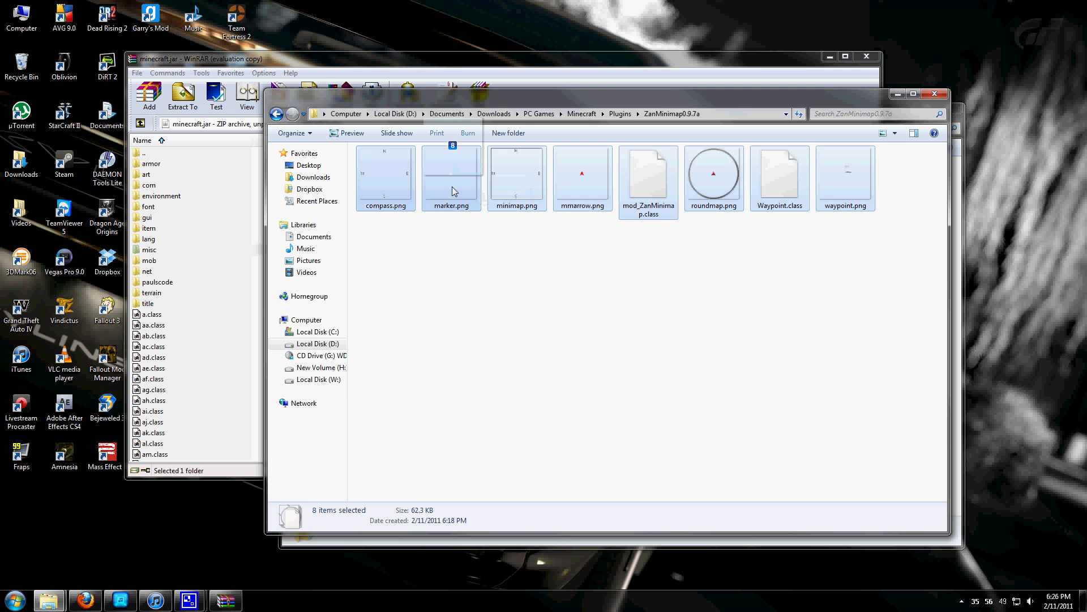
{"action": "left_click_drag", "start_coordinate": [456, 169], "coordinate": [220, 394]}
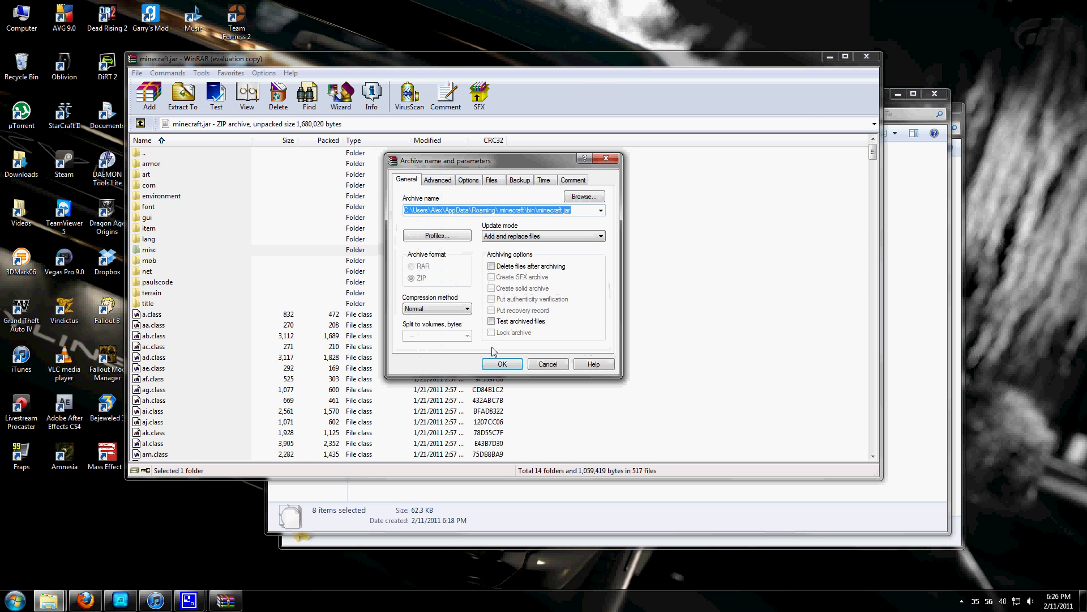
{"action": "left_click", "coordinate": [492, 364]}
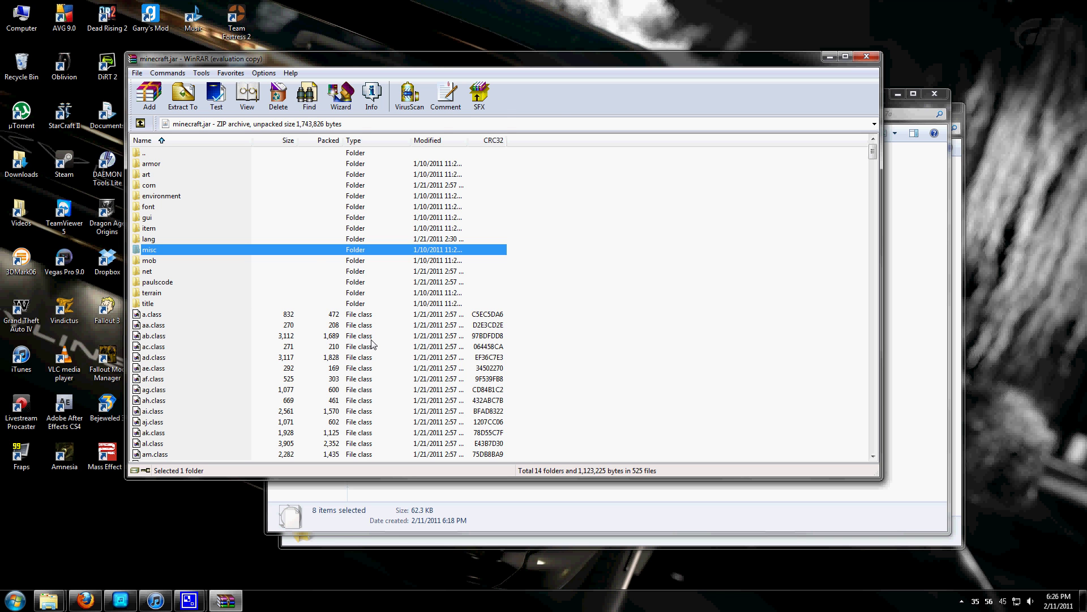
Return the Explorer window to the Plugins folder and close the minecraft.jar archive.
{"action": "left_click", "coordinate": [602, 522]}
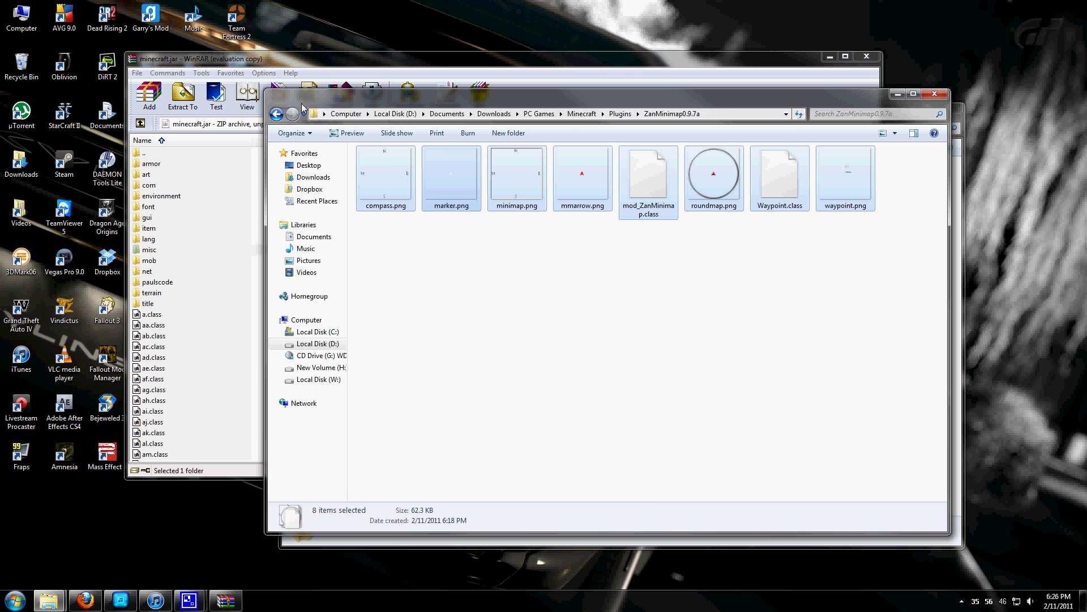
{"action": "left_click", "coordinate": [276, 113]}
{"action": "left_click", "coordinate": [472, 352]}
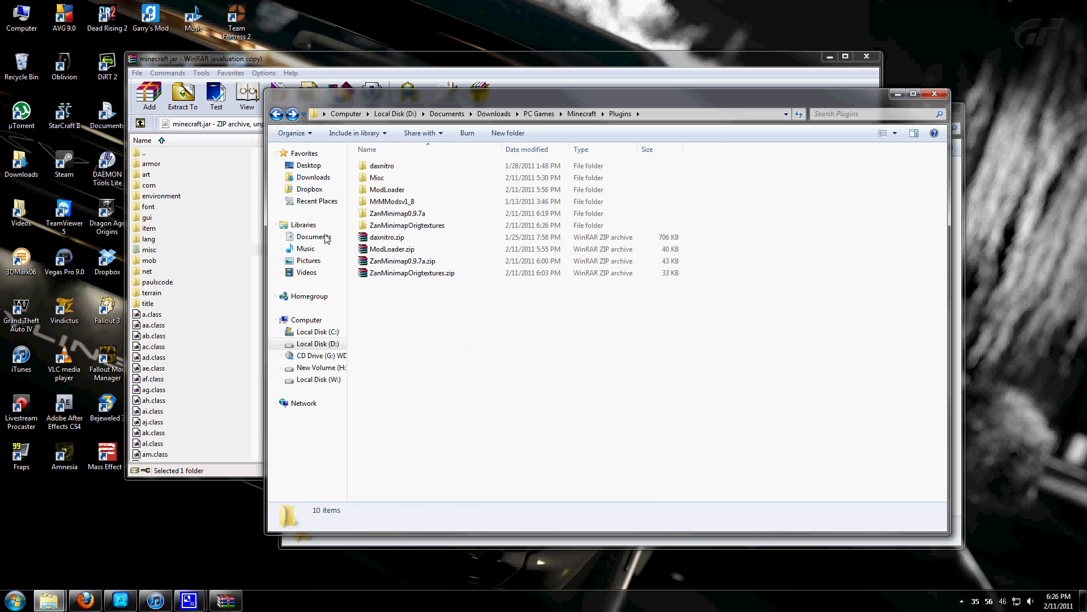
{"action": "left_click", "coordinate": [393, 84]}
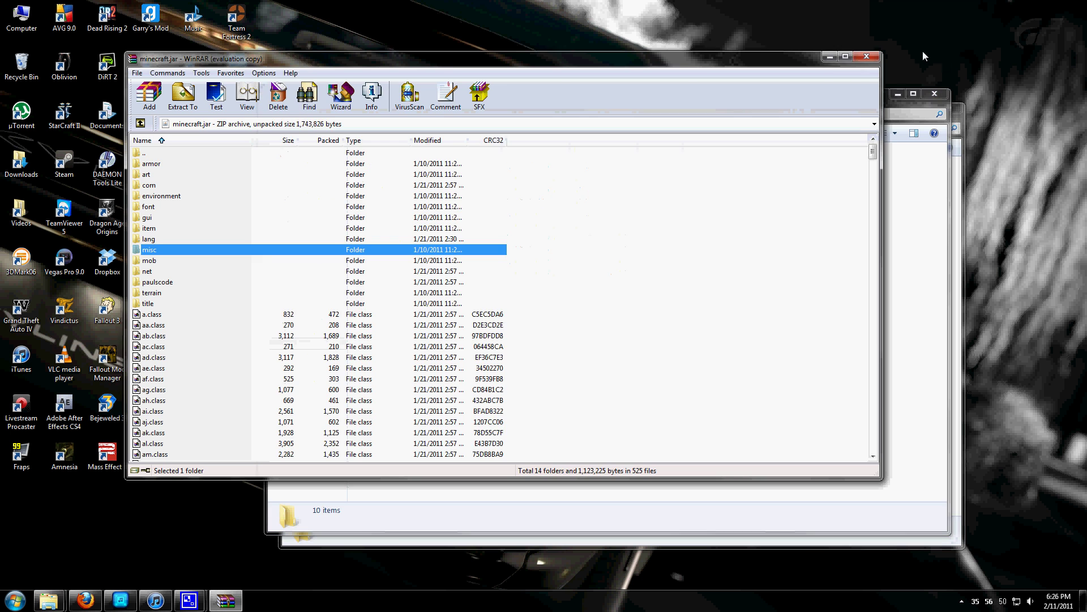
{"action": "left_click", "coordinate": [866, 56]}
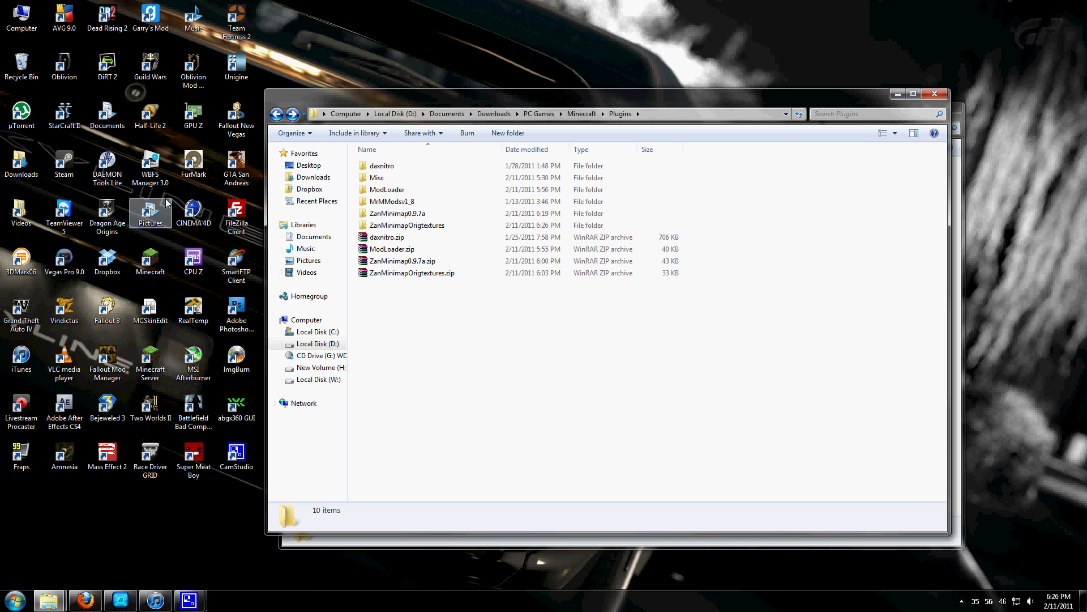
Launch Minecraft, load World1 in singleplayer to check the minimap mod, and close the game.
{"action": "left_click", "coordinate": [150, 262]}
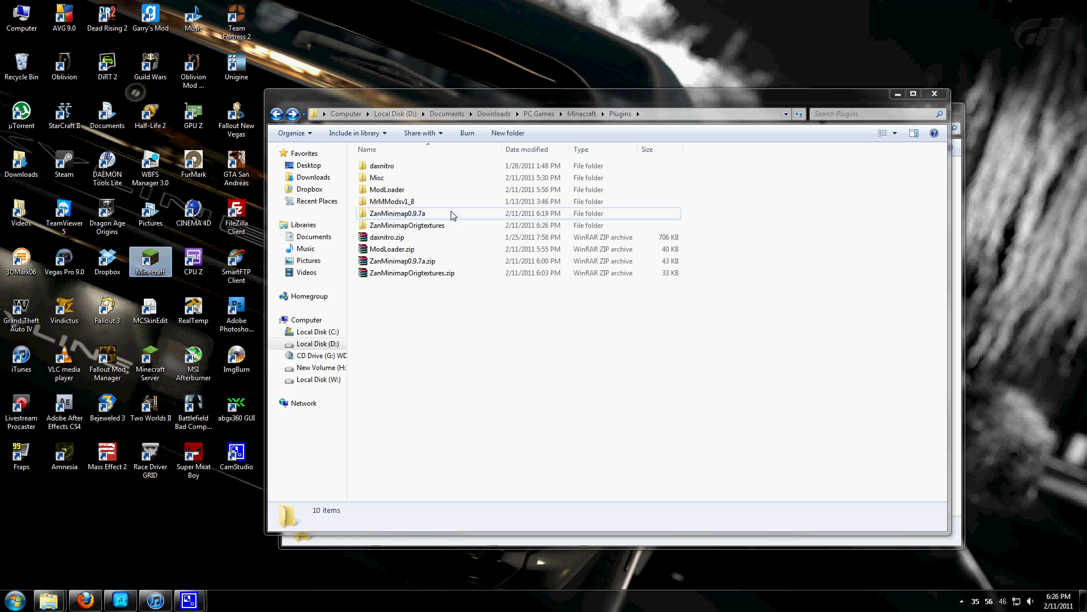
{"action": "left_click", "coordinate": [595, 330]}
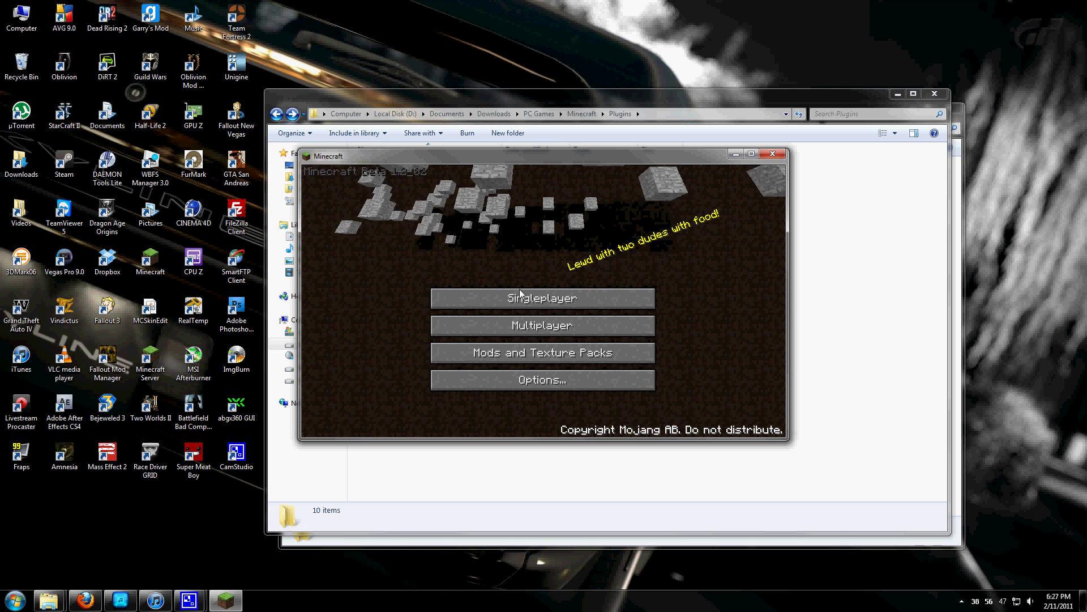
{"action": "left_click", "coordinate": [519, 292]}
{"action": "left_click", "coordinate": [543, 219]}
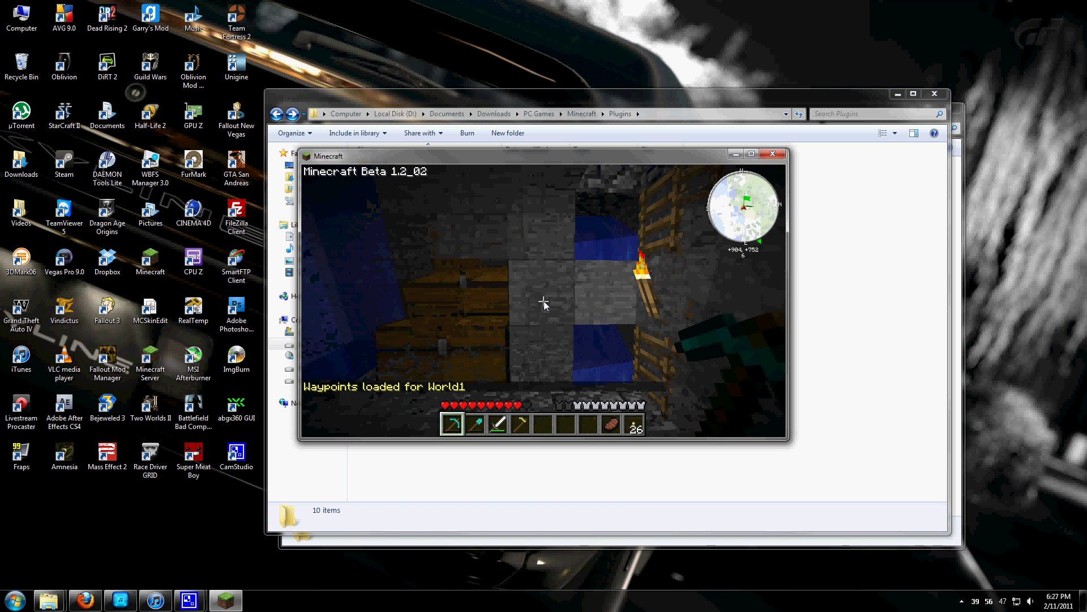
{"action": "key", "text": "Escape"}
{"action": "left_click", "coordinate": [772, 153]}
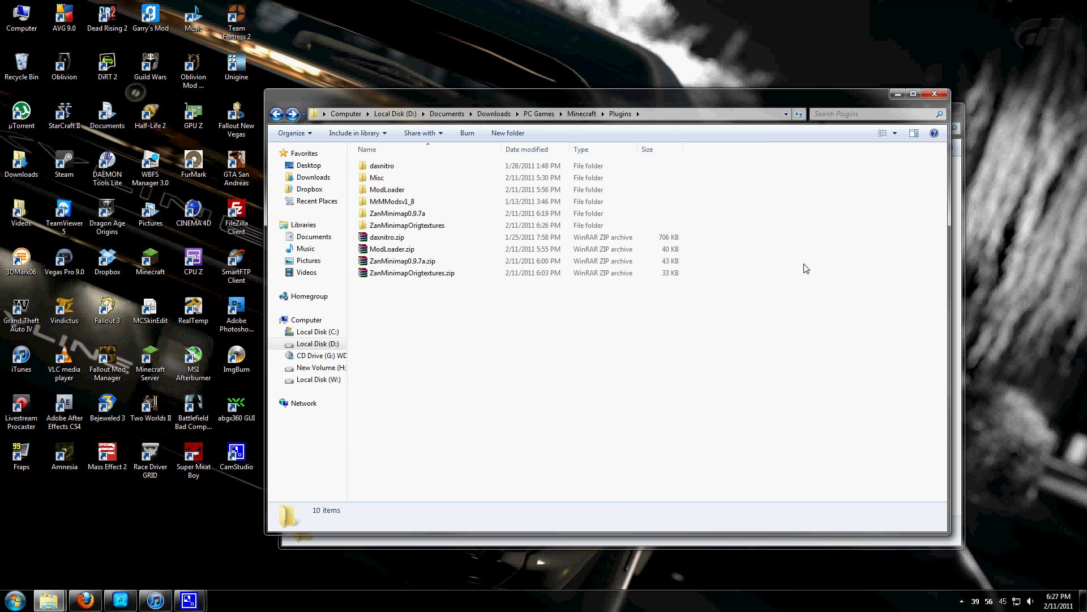
Run MrMPatcher.jar from the MrMModsv1_8 folder, patch minecraft.jar with Better Light and Better Grass, and close the patcher and its log.
{"action": "double_click", "coordinate": [407, 203]}
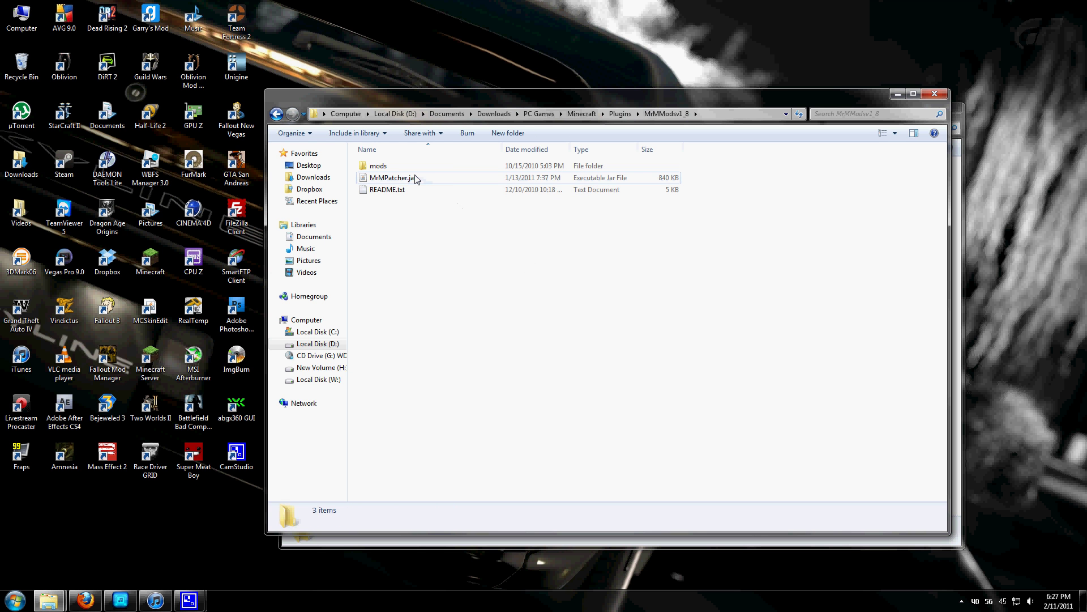
{"action": "double_click", "coordinate": [379, 180]}
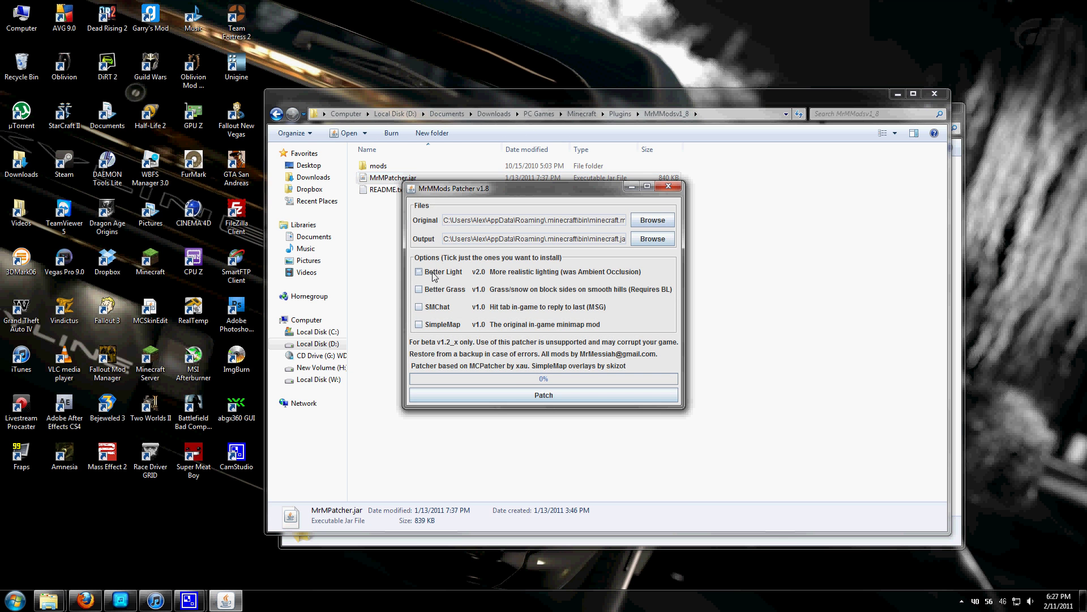
{"action": "left_click", "coordinate": [437, 273]}
{"action": "left_click", "coordinate": [441, 290]}
{"action": "left_click", "coordinate": [531, 396]}
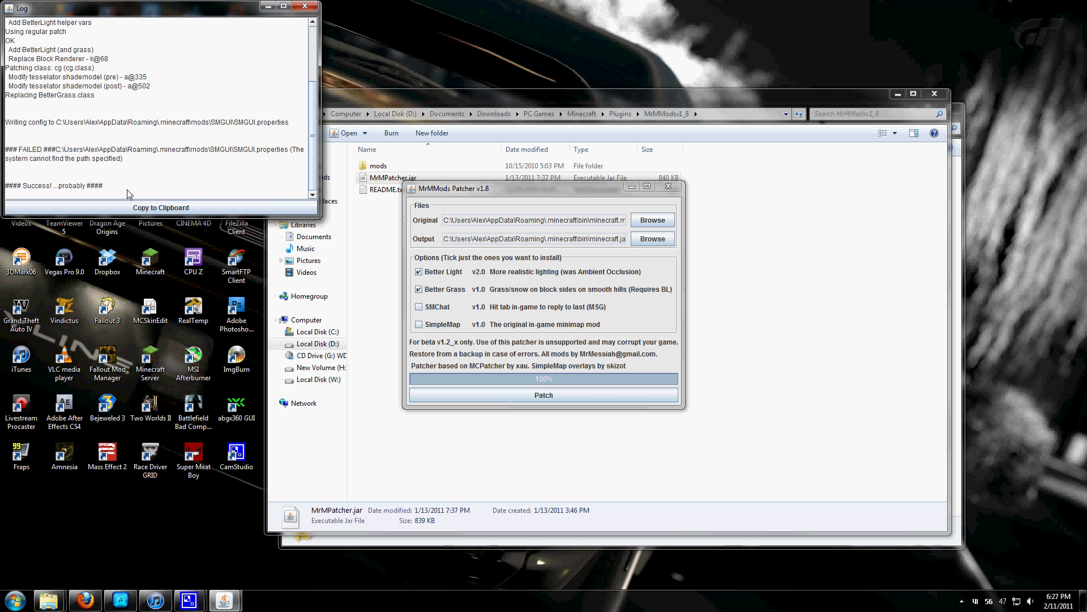
{"action": "left_click", "coordinate": [304, 7]}
{"action": "left_click", "coordinate": [668, 185]}
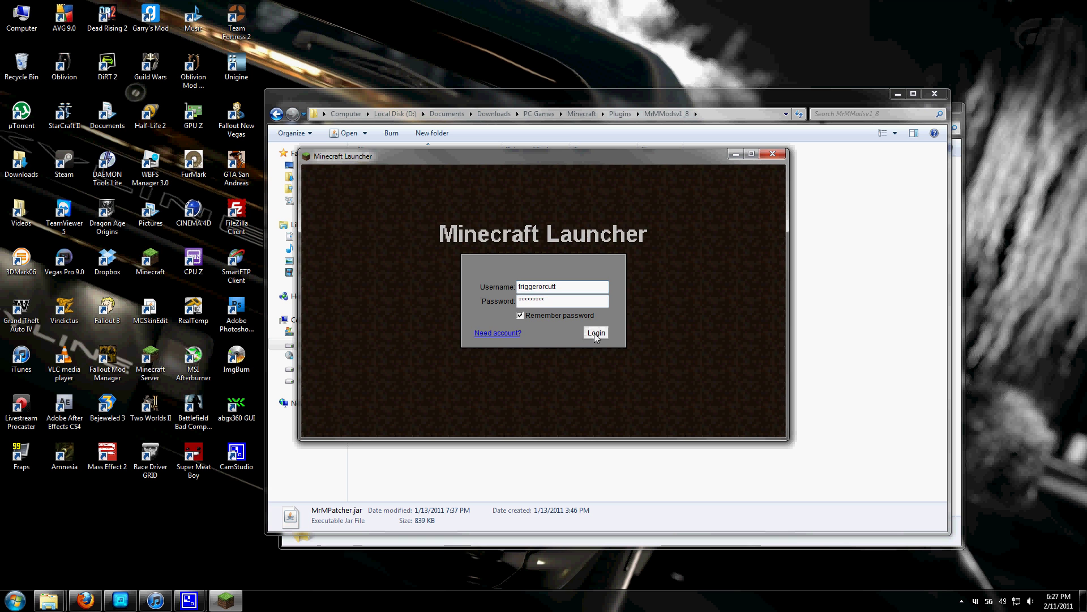
Log in to Minecraft with the remembered account, load World1 in singleplayer to check the patched lighting, and close the game.
{"action": "left_click", "coordinate": [595, 333]}
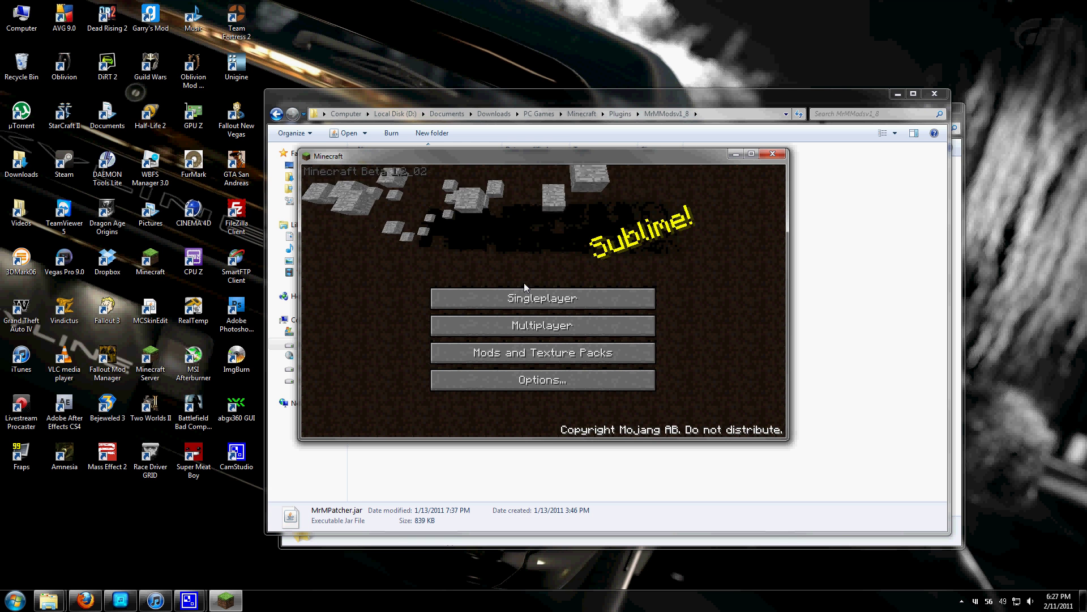
{"action": "left_click", "coordinate": [525, 291]}
{"action": "left_click", "coordinate": [530, 222]}
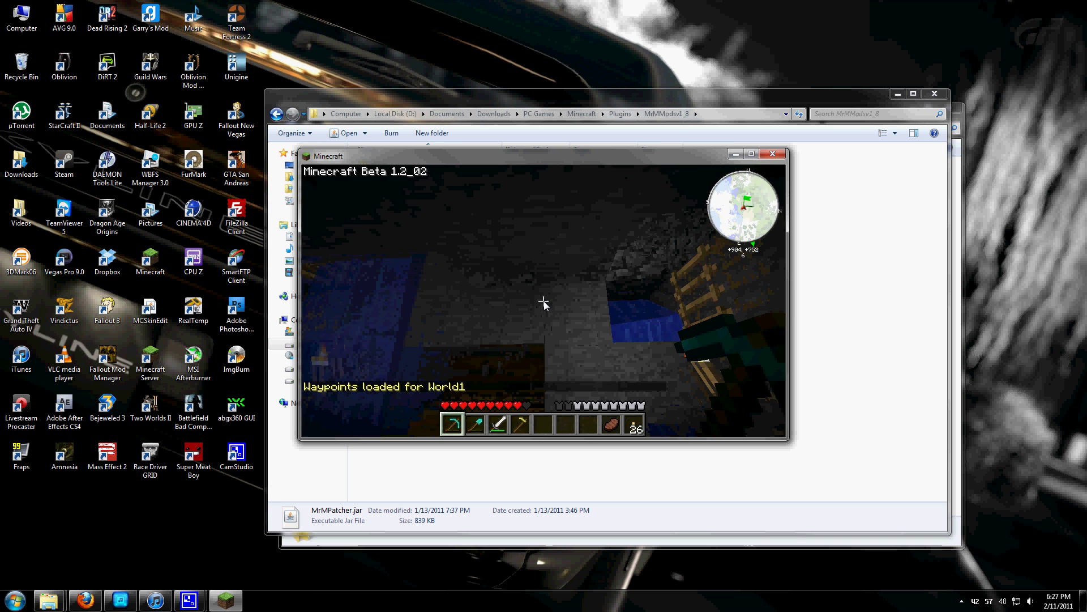
{"action": "key", "text": "Escape"}
{"action": "left_click", "coordinate": [772, 154]}
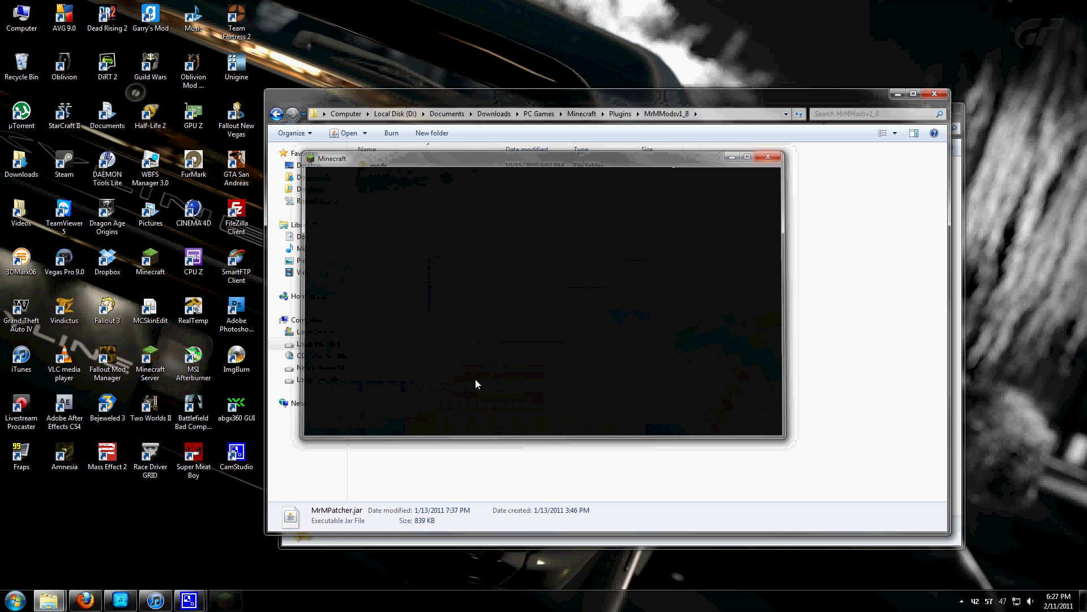
Go back to the Plugins folder and open the daxnitro folder nested inside the extracted daxnitro folder.
{"action": "left_click", "coordinate": [276, 114]}
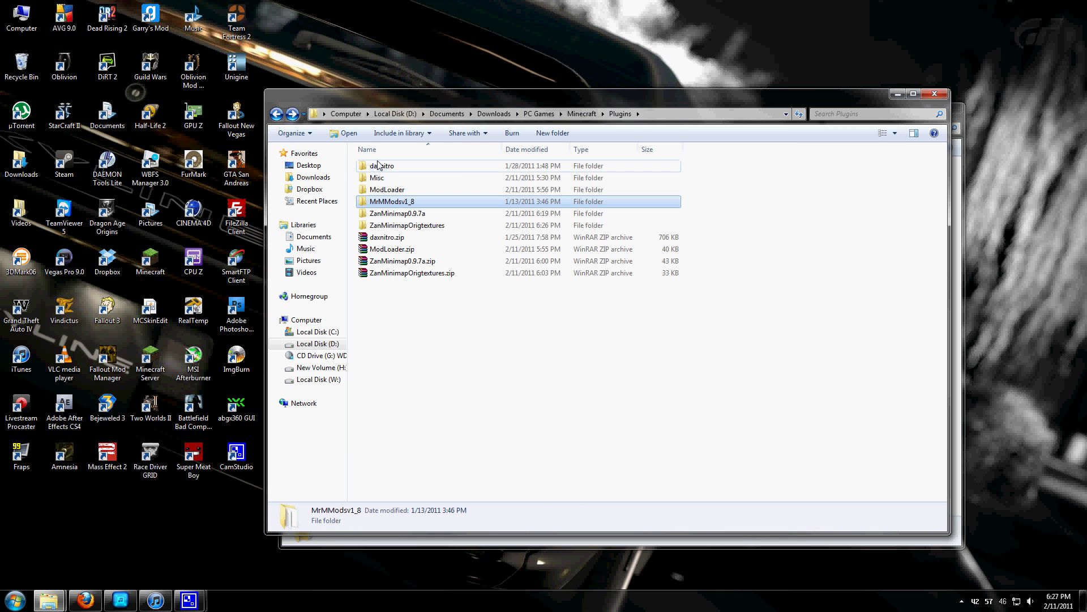
{"action": "right_click", "coordinate": [388, 238]}
{"action": "left_click", "coordinate": [647, 308]}
{"action": "double_click", "coordinate": [413, 166]}
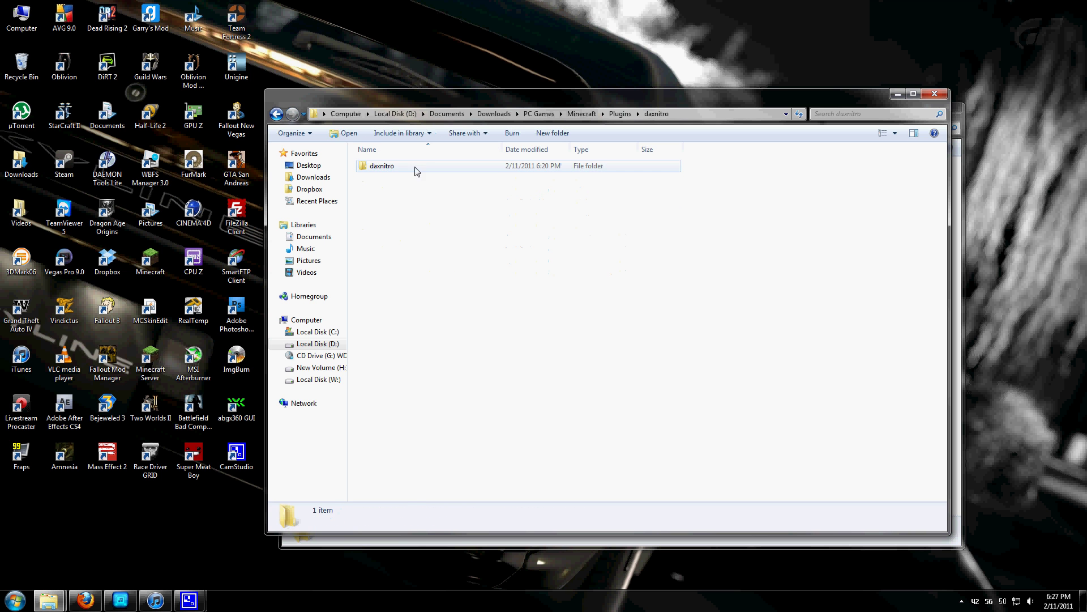
{"action": "double_click", "coordinate": [409, 167]}
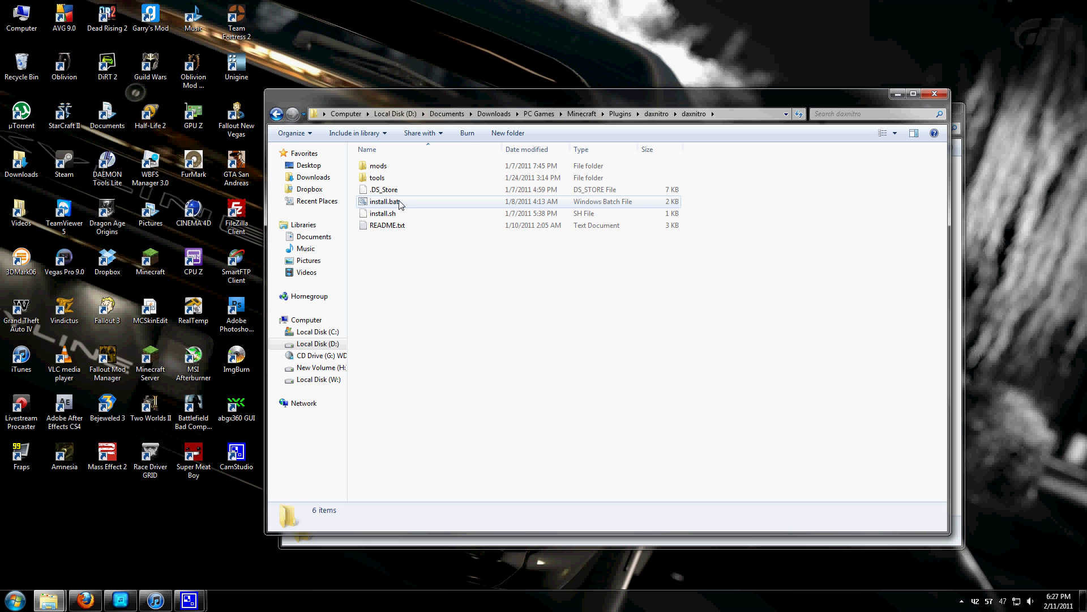
Run install.bat, answering y to use the default minecraft.jar, and return to the Plugins folder once the shader installer is closed.
{"action": "double_click", "coordinate": [385, 202]}
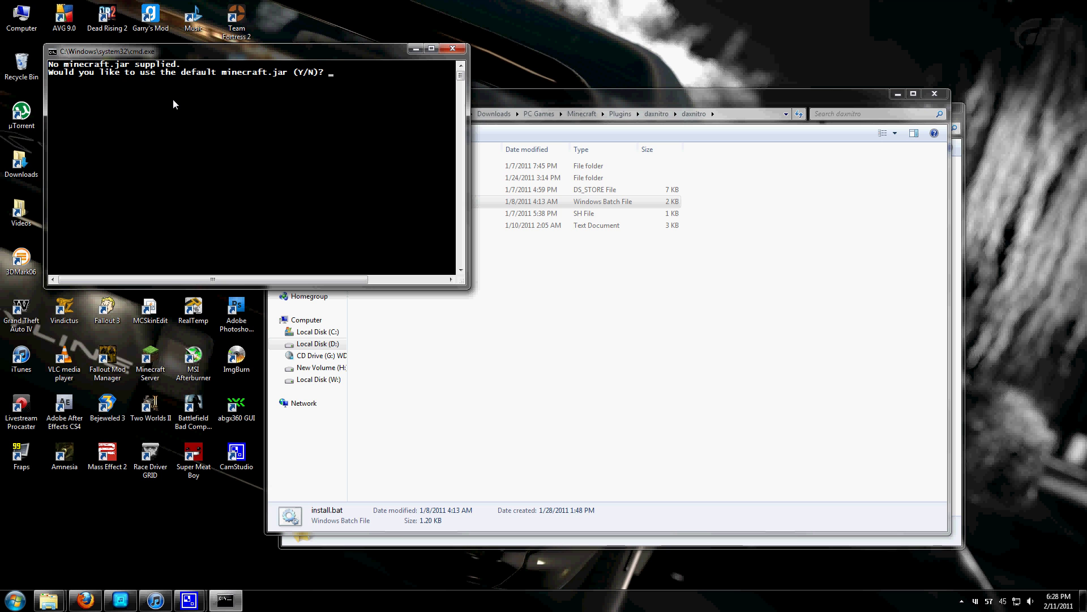
{"action": "type", "text": "y"}
{"action": "key", "text": "Return"}
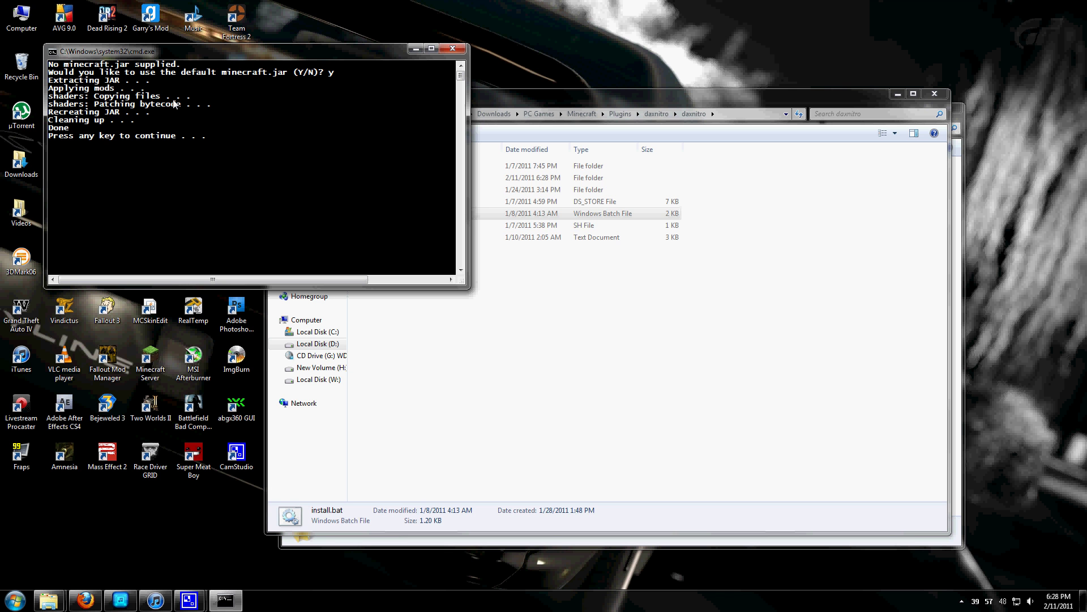
{"action": "key", "text": "Return"}
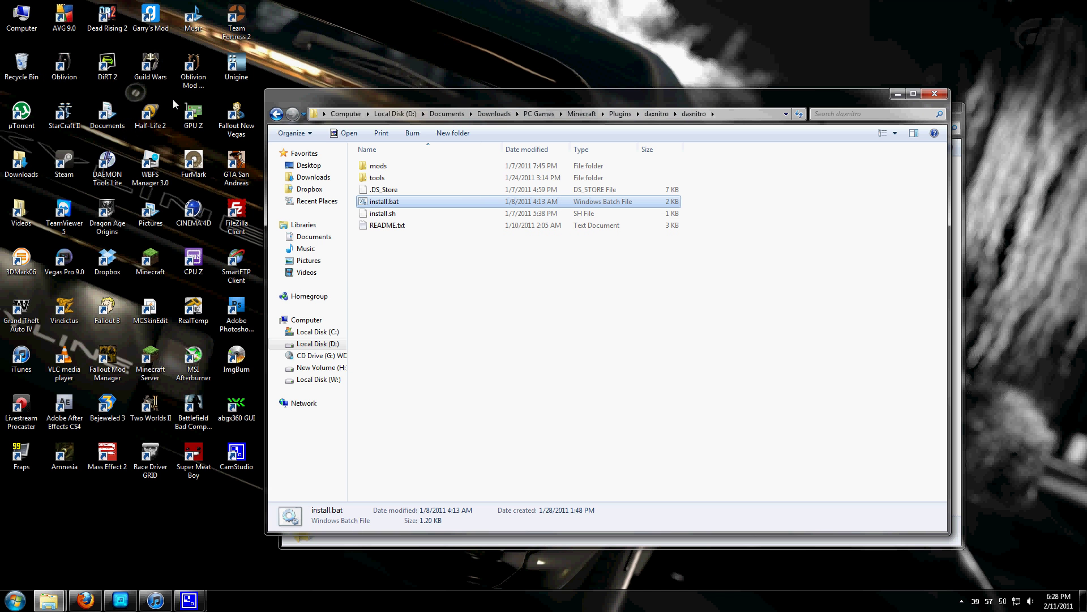
{"action": "left_click", "coordinate": [413, 333]}
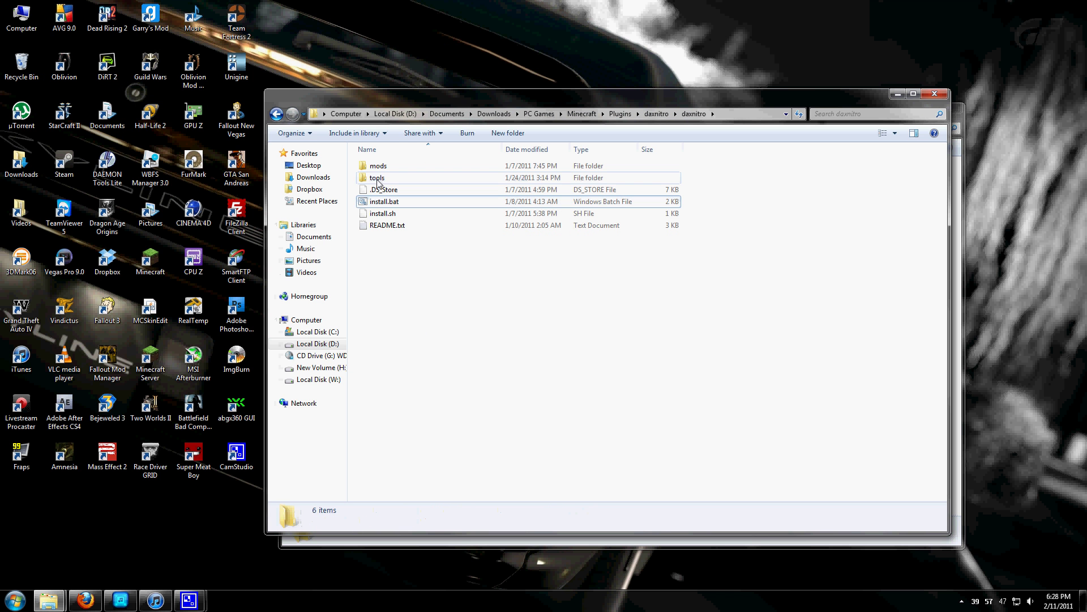
{"action": "left_click", "coordinate": [275, 115]}
{"action": "left_click", "coordinate": [276, 115]}
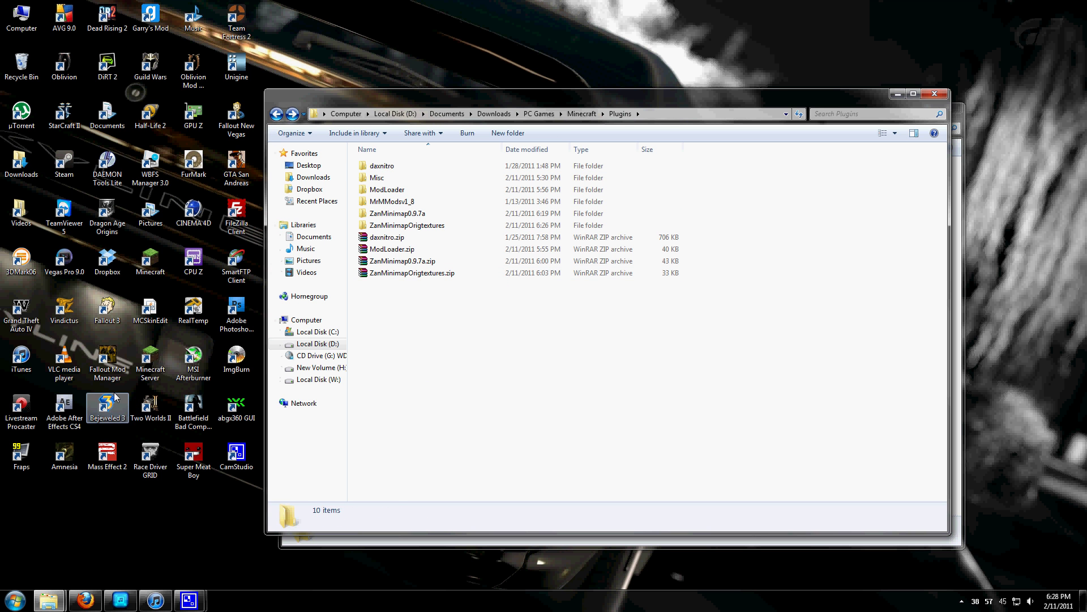
Launch Minecraft, log in with the remembered account, and load World1 in singleplayer.
{"action": "left_click", "coordinate": [151, 266]}
{"action": "double_click", "coordinate": [151, 270]}
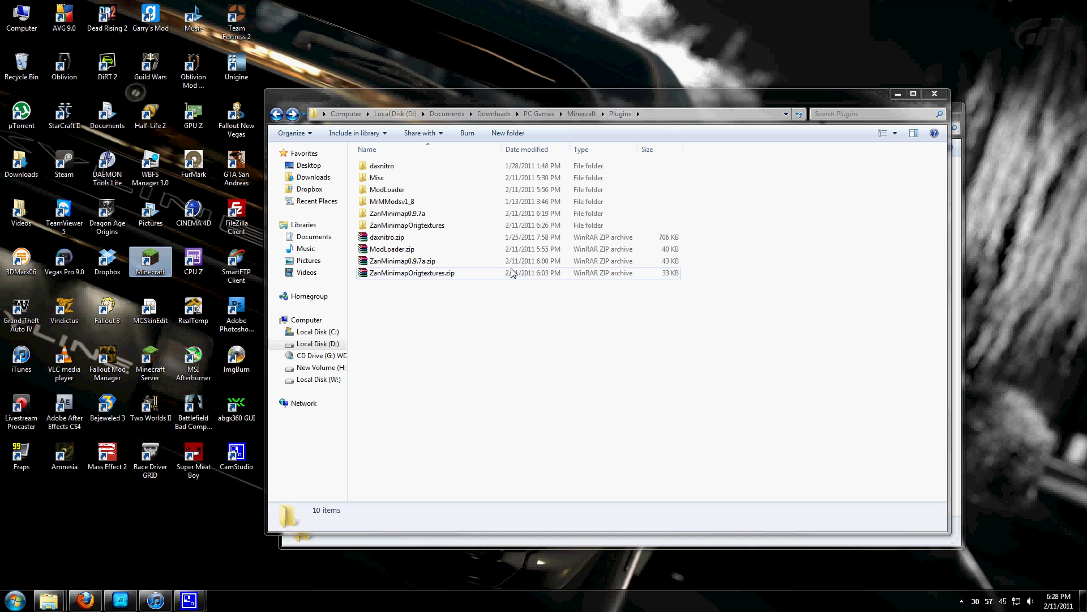
{"action": "left_click", "coordinate": [597, 334]}
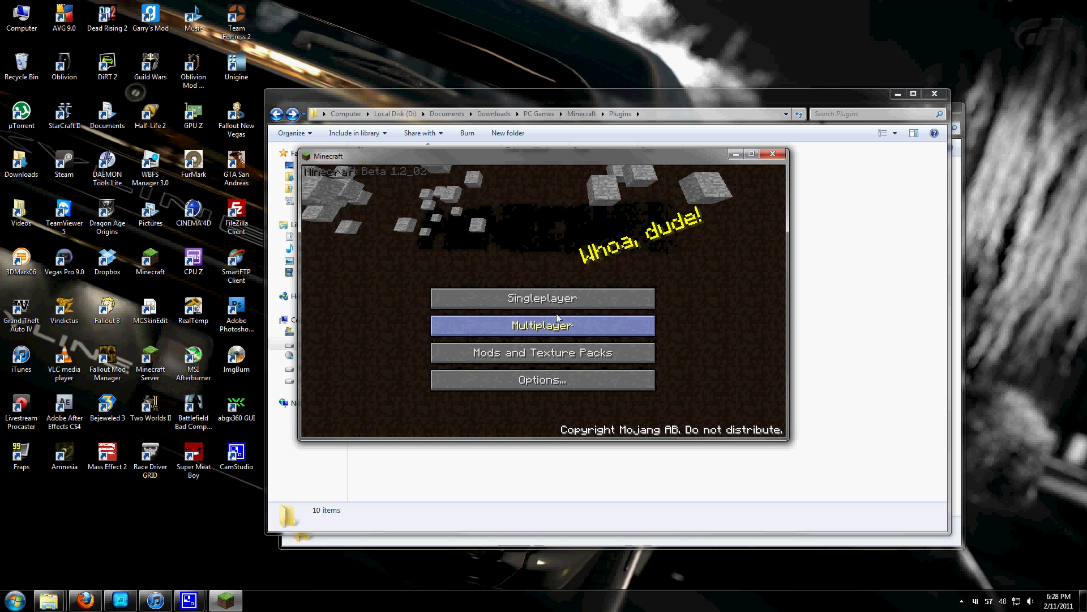
{"action": "left_click", "coordinate": [563, 299]}
{"action": "left_click", "coordinate": [521, 227]}
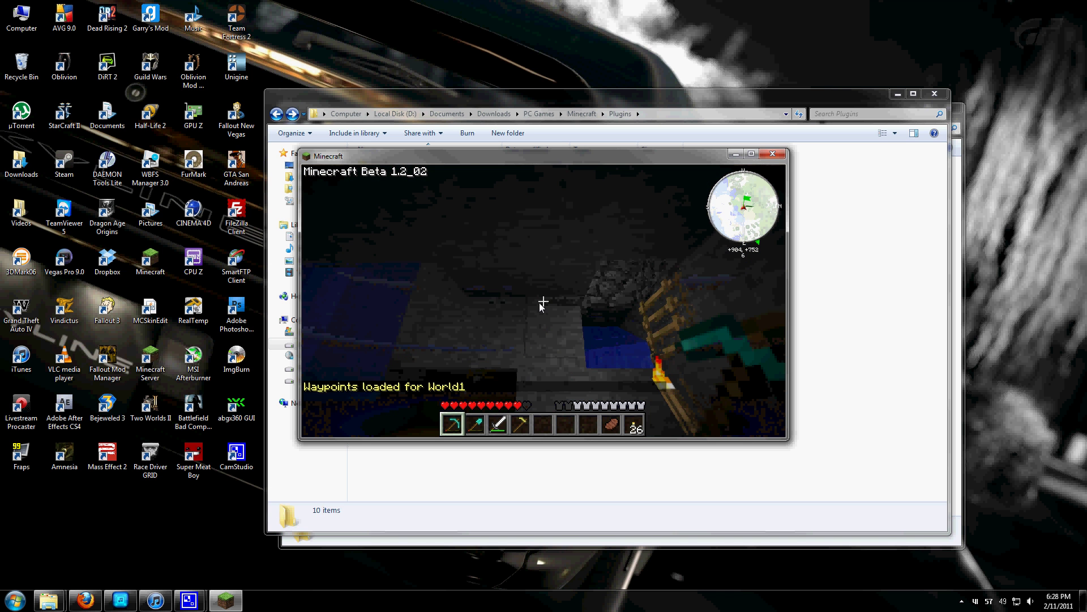
Move up and down the ladder shaft in World1 to check the shaders and minimap, and close the game.
{"action": "key", "text": "w"}
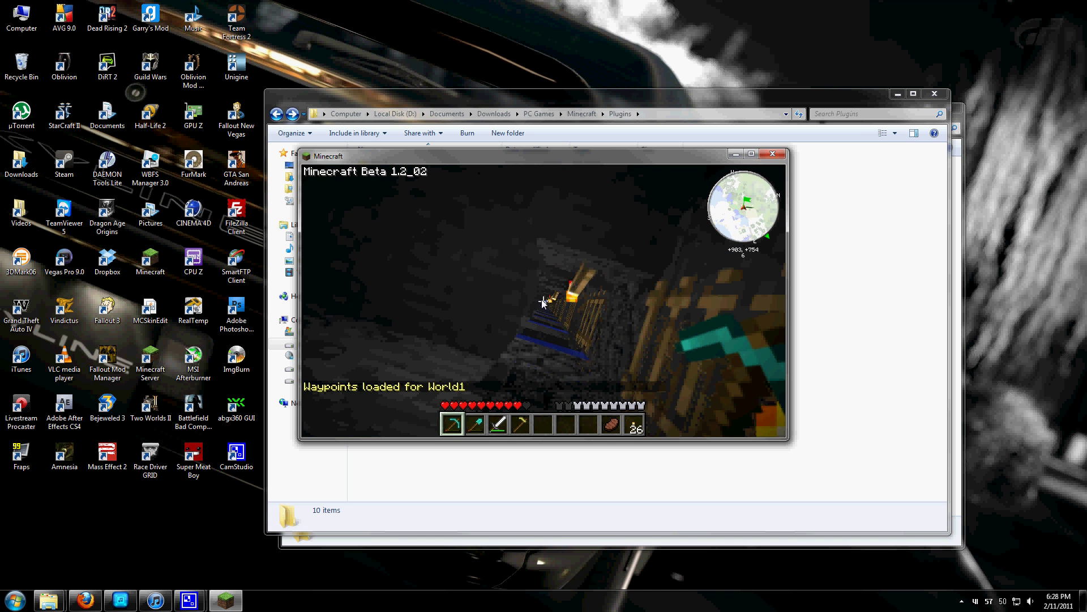
{"action": "key", "text": "w"}
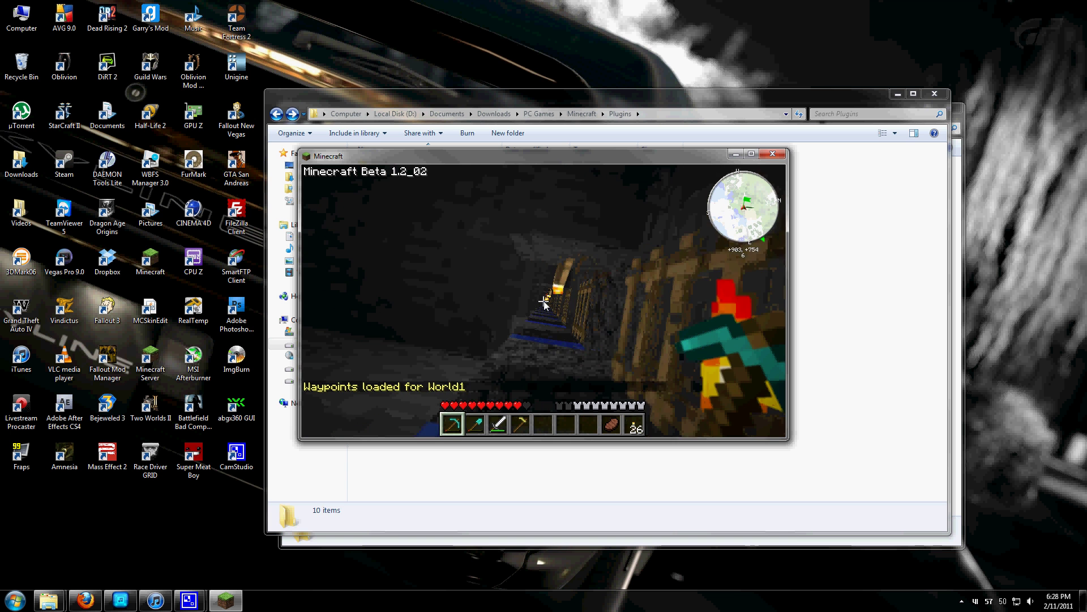
{"action": "key", "text": "w"}
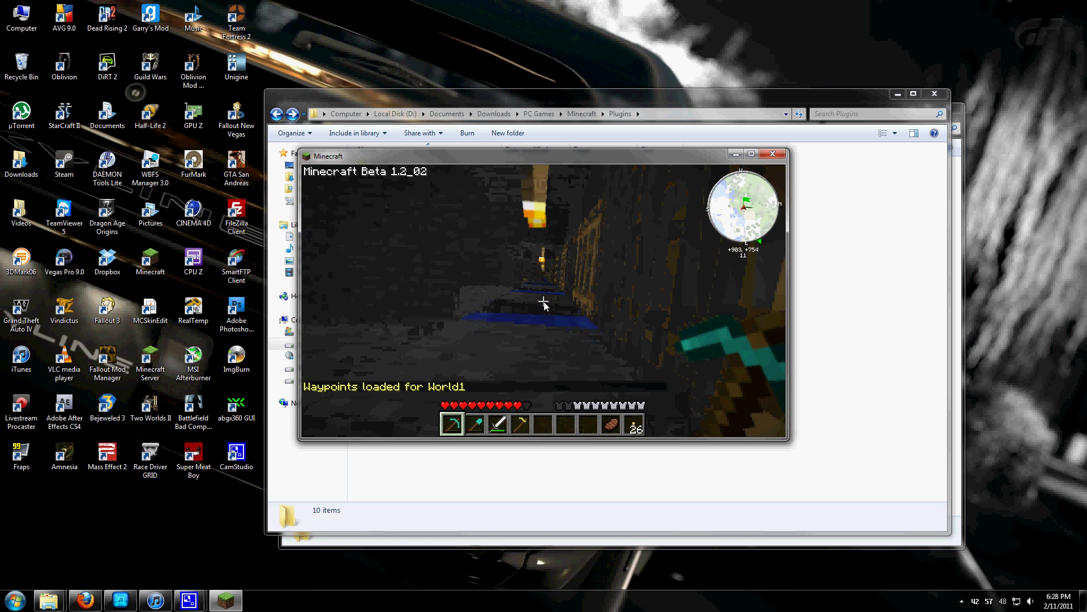
{"action": "key", "text": "s"}
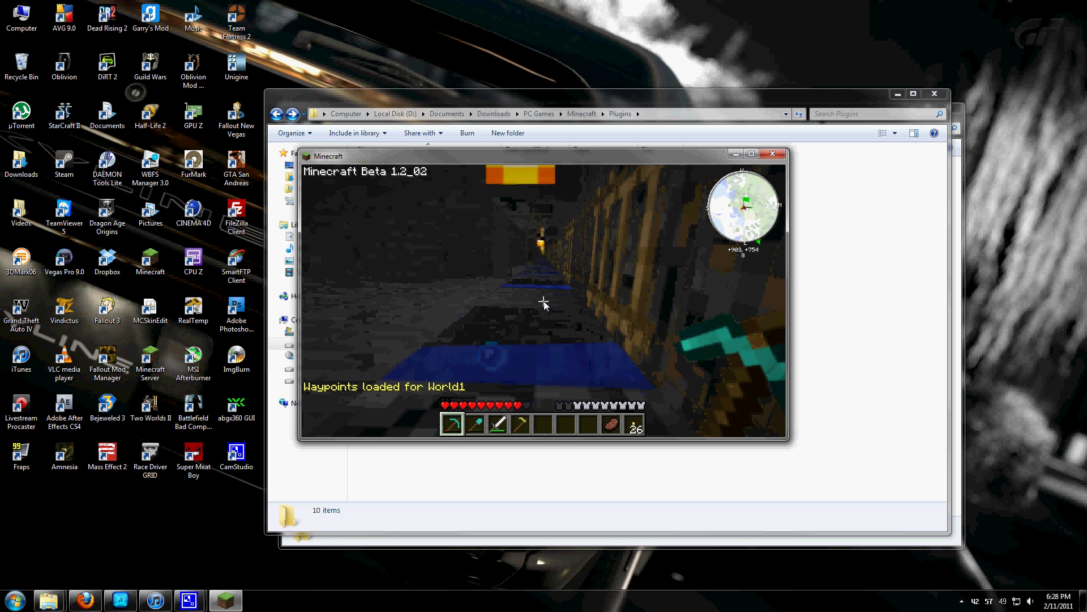
{"action": "key", "text": "s"}
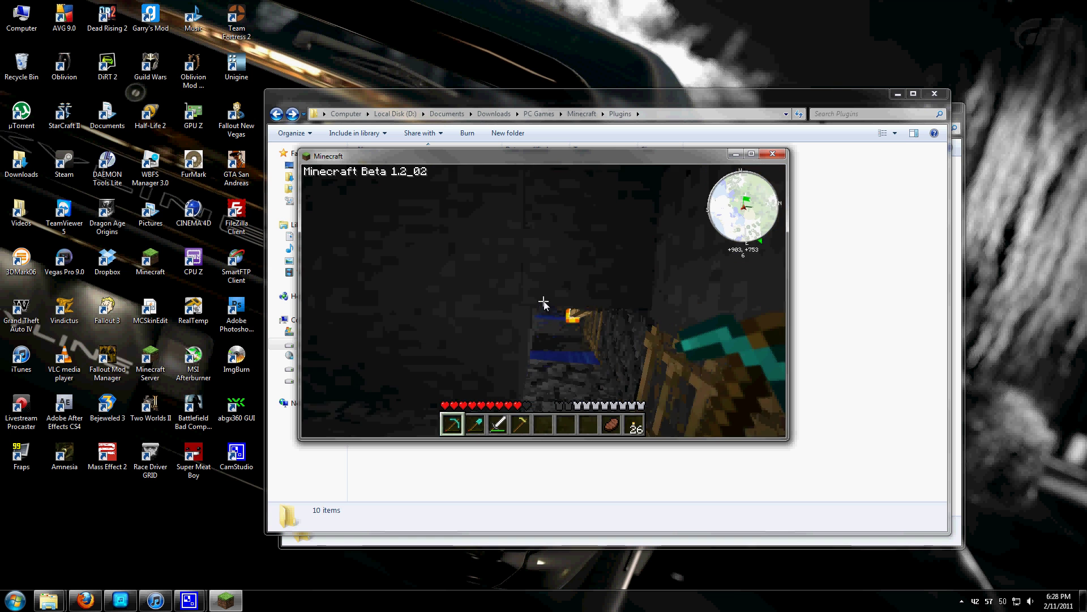
{"action": "key", "text": "Escape"}
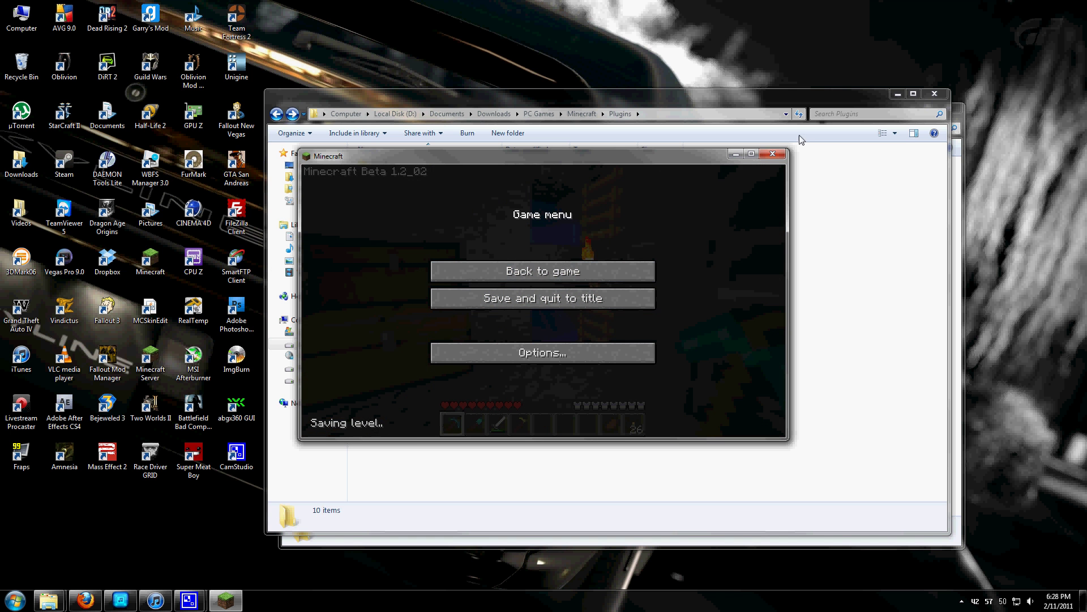
{"action": "left_click", "coordinate": [774, 155]}
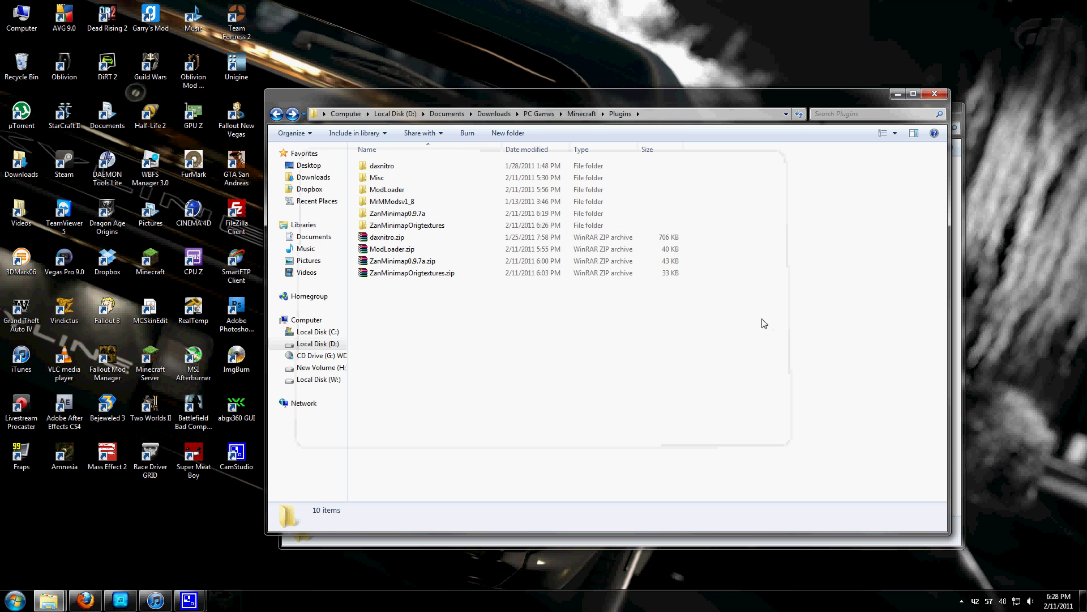
Close the Explorer windows showing the Plugins folder and the .minecraft bin folder.
{"action": "left_click", "coordinate": [934, 93]}
{"action": "mouse_move", "coordinate": [600, 104]}
{"action": "left_mouse_down"}
{"action": "mouse_move", "coordinate": [613, 94]}
{"action": "mouse_move", "coordinate": [595, 103]}
{"action": "left_mouse_up"}
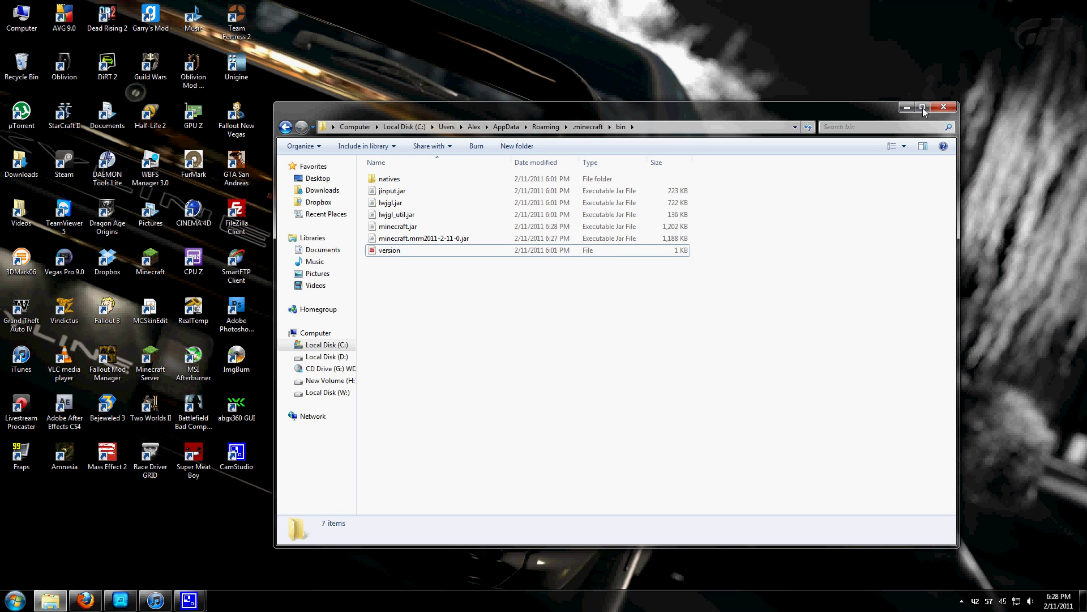
{"action": "left_click", "coordinate": [943, 107]}
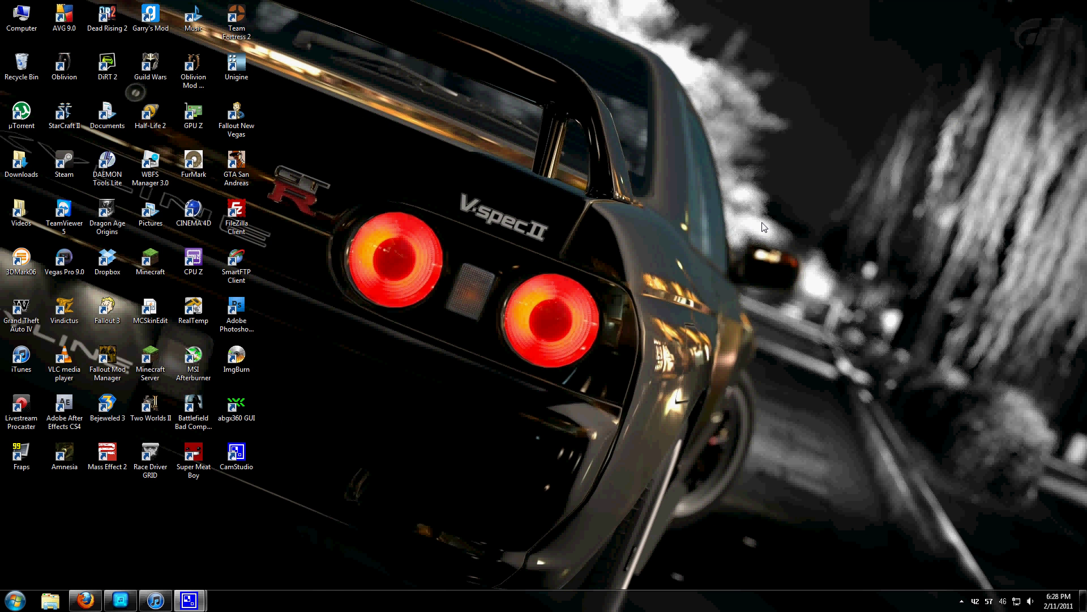